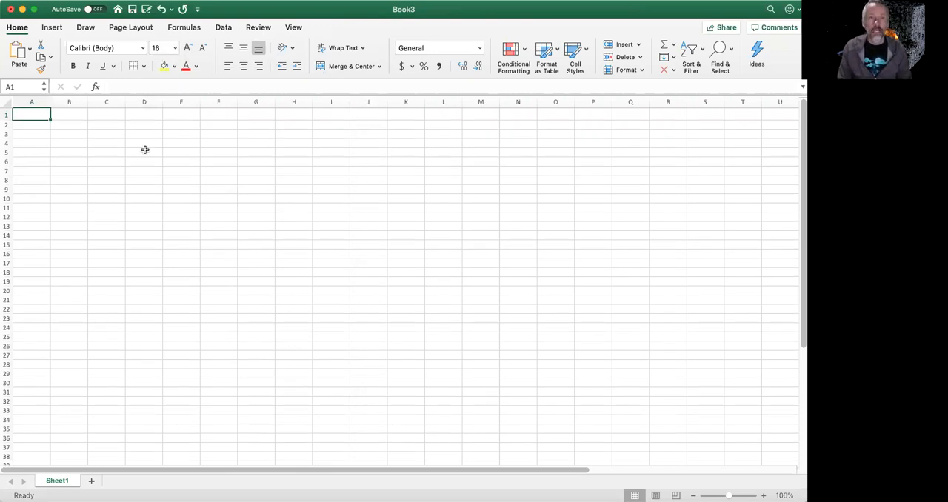
# - Enter the header n in cell A1 and set the font size of A1:E35 to 16
pyautogui.write('n')
pyautogui.press('Tab')
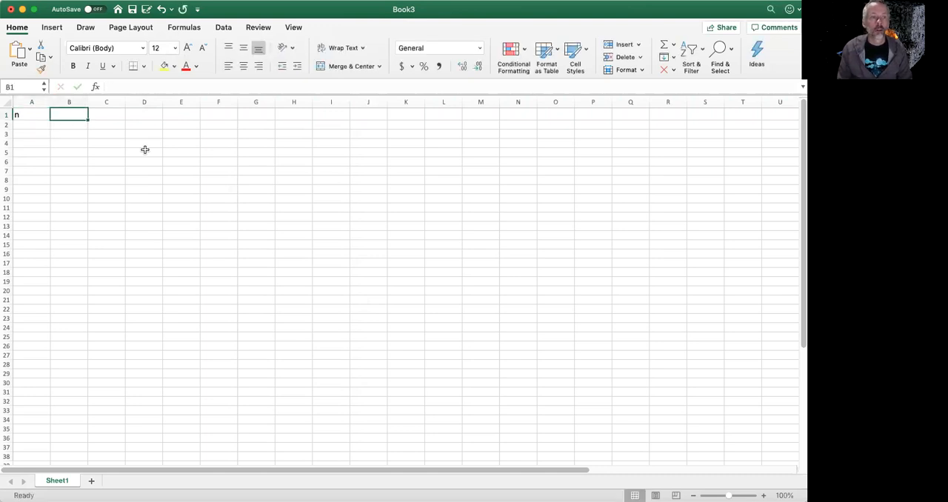
pyautogui.press('Left')
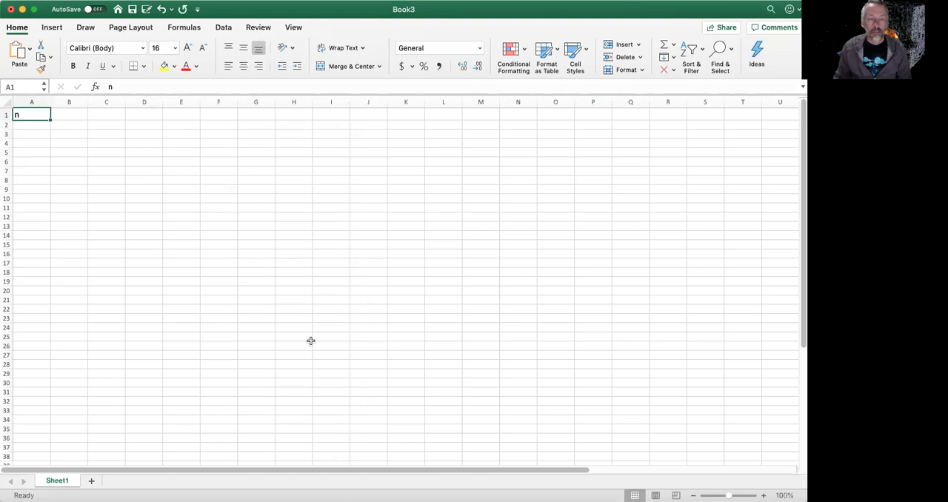
pyautogui.keyDown('shift'); pyautogui.click(370, 400); pyautogui.keyUp('shift')
pyautogui.keyDown('shift'); pyautogui.click(187, 430); pyautogui.keyUp('shift')
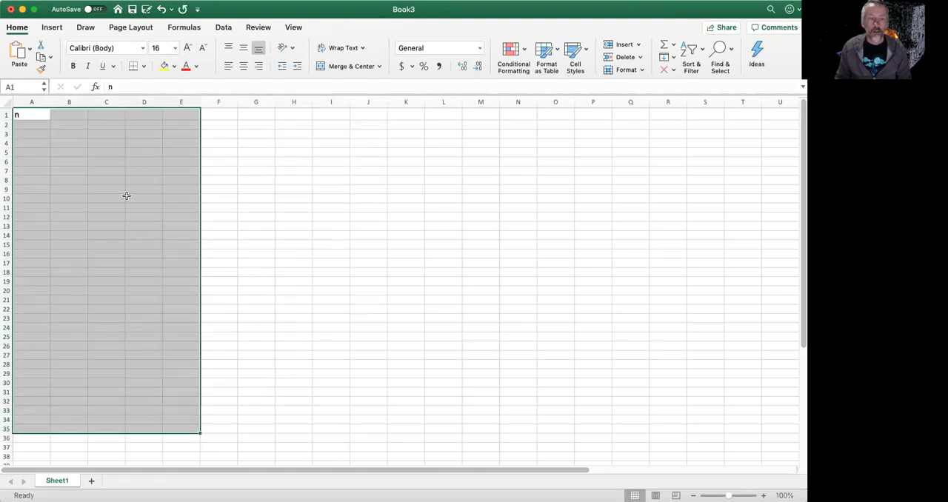
pyautogui.click(176, 49)
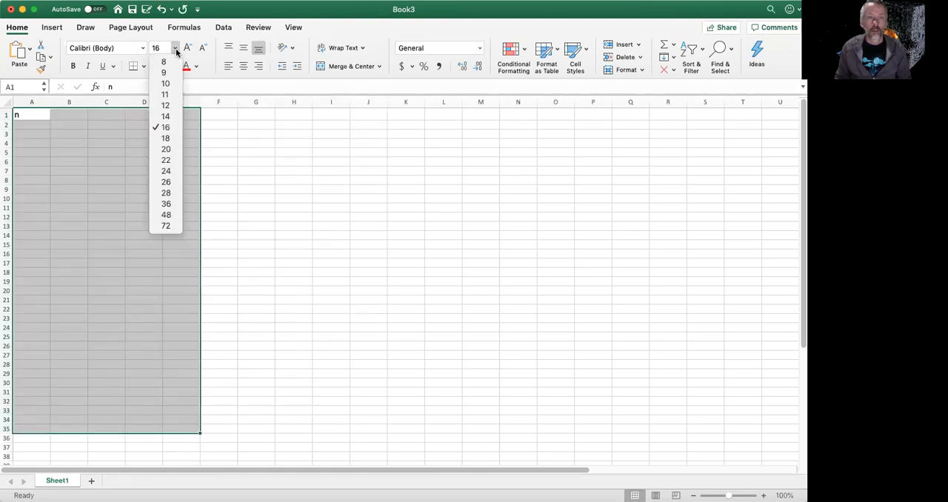
pyautogui.click(166, 128)
# - Enter the header n! in cell B1 and the starting value 1 in cell A2
pyautogui.click(67, 115)
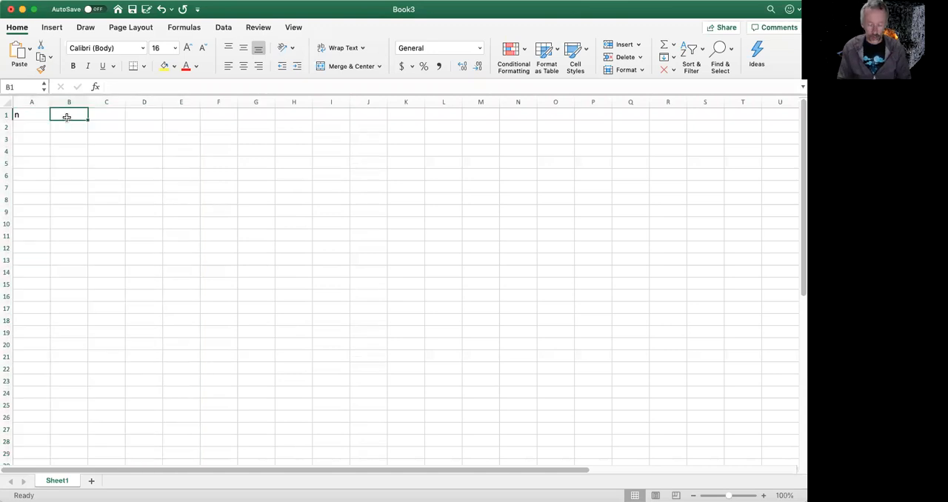
pyautogui.write('n!')
pyautogui.press('Return')
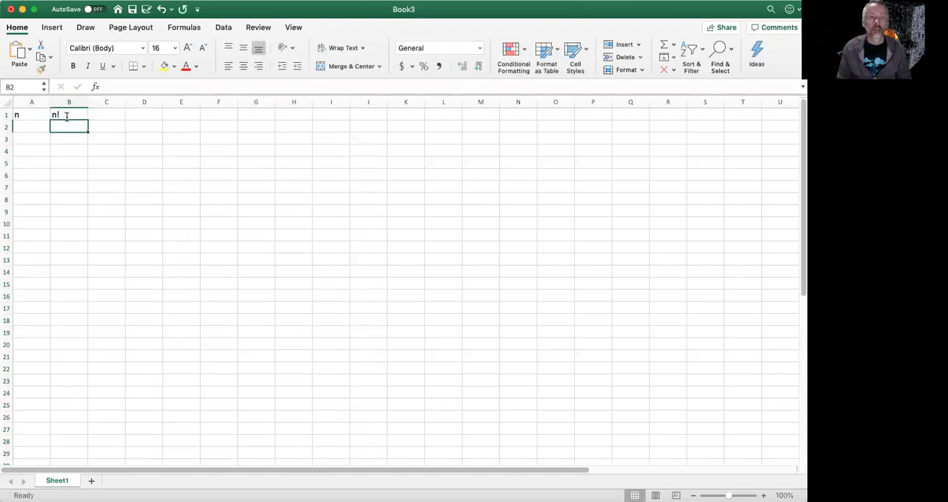
pyautogui.press('Left')
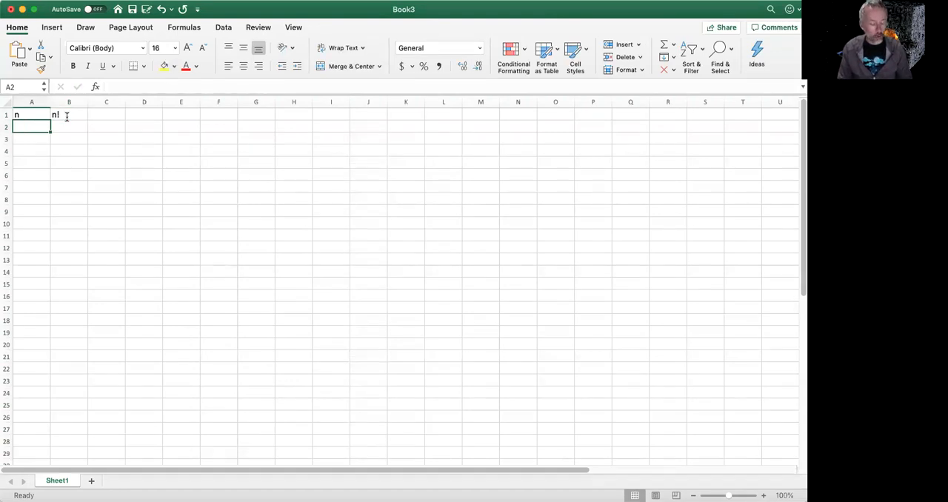
pyautogui.write('1')
pyautogui.press('Return')
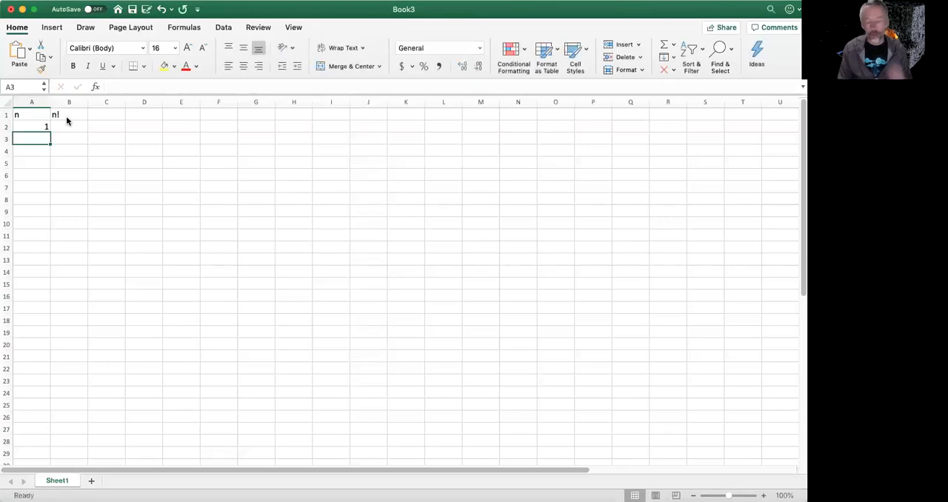
# - Enter the numbers 2 through 6 one below the other in cells A3 to A7
pyautogui.write('2')
pyautogui.press('Return')
pyautogui.write('3')
pyautogui.press('Return')
pyautogui.write('4')
pyautogui.press('Return')
pyautogui.write('5')
pyautogui.press('Return')
pyautogui.write('6')
pyautogui.press('Return')
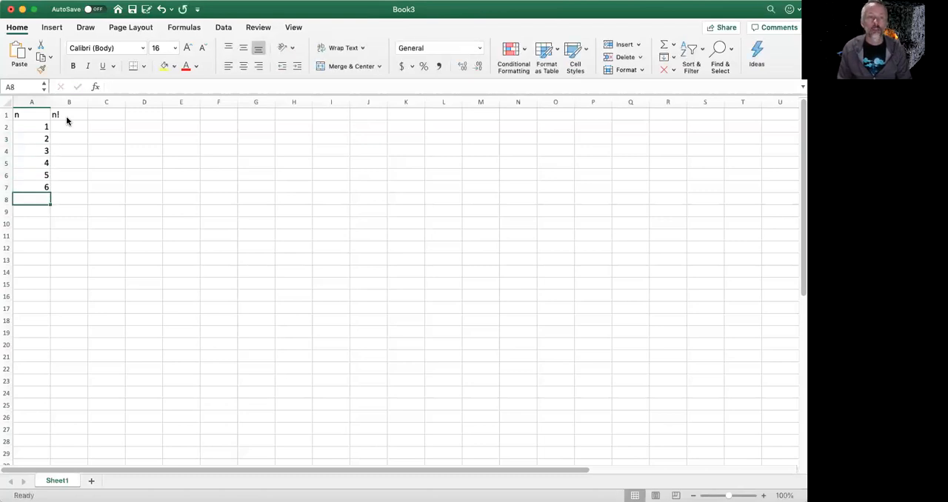
# - Clear the manually entered numbers from cells A3 to A7
pyautogui.press('Up')
pyautogui.hotkey('shift', 'Up')
pyautogui.hotkey('shift', 'Up')
pyautogui.hotkey('shift', 'Up')
pyautogui.hotkey('shift', 'Up')
pyautogui.press('Delete')
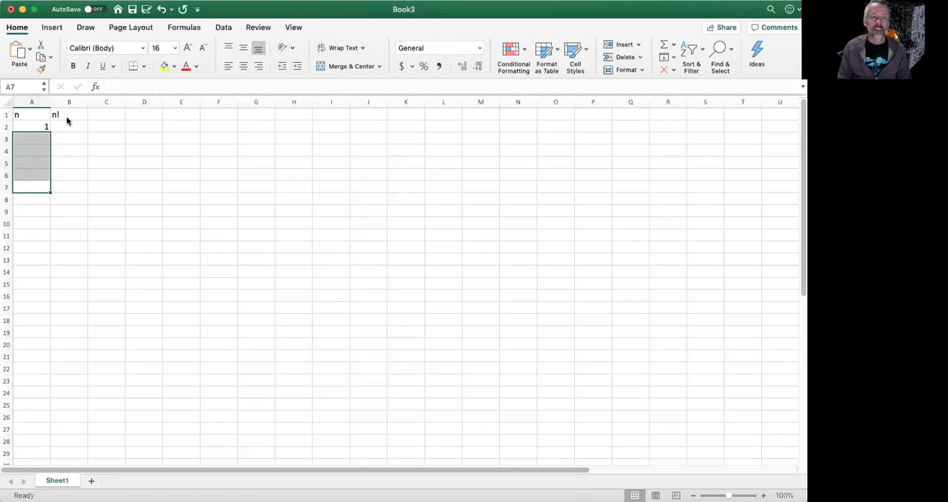
# - Enter the formula =1+A2 in cell A3
pyautogui.press('Up')
pyautogui.press('Up')
pyautogui.press('Up')
pyautogui.press('Up')
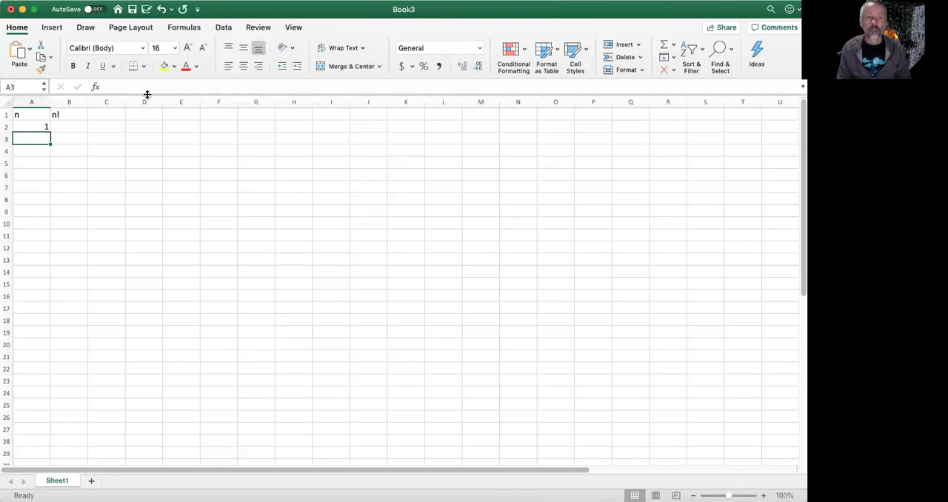
pyautogui.write('=')
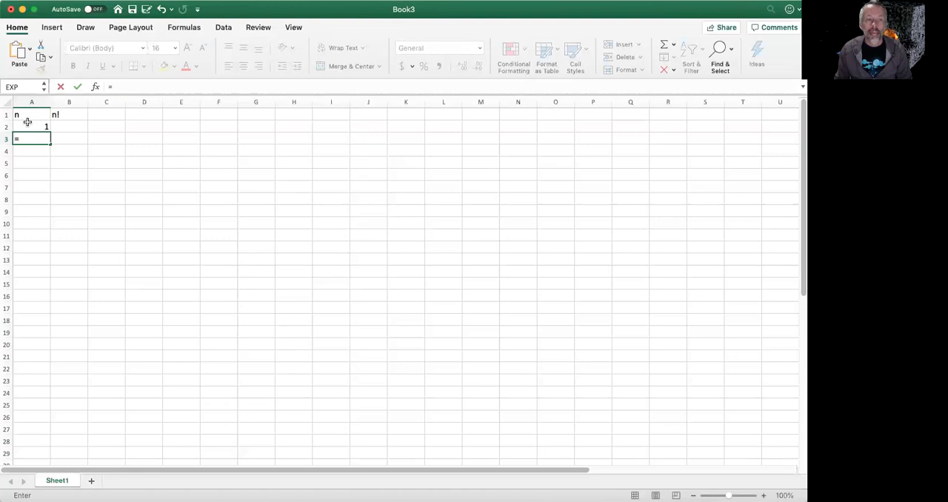
pyautogui.write('1+')
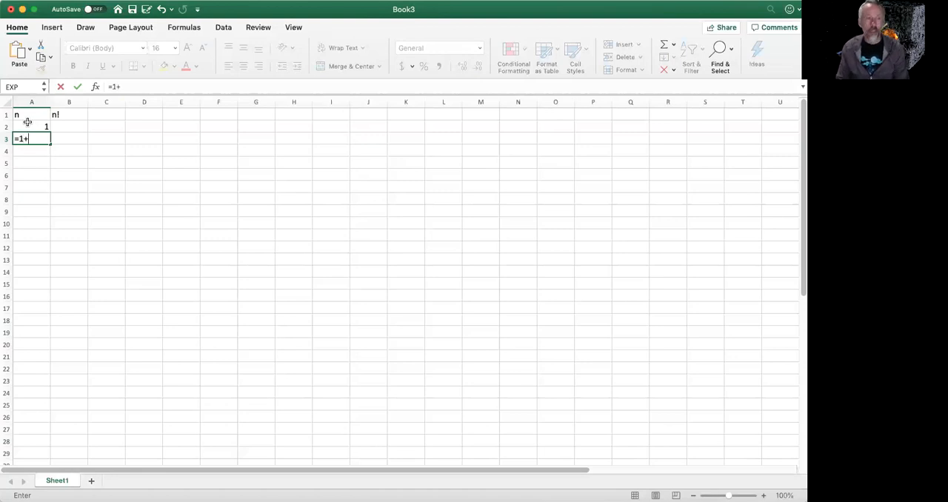
pyautogui.click(28, 124)
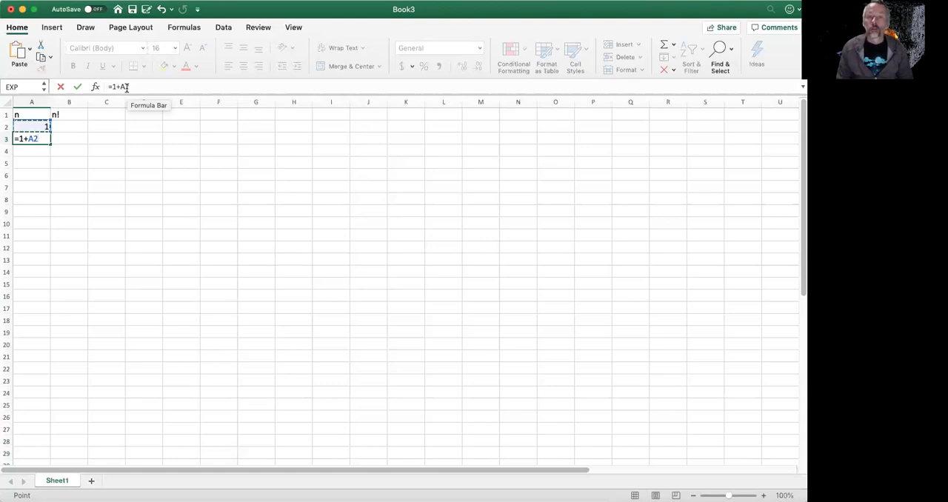
pyautogui.hotkey('ctrl', 'Return')
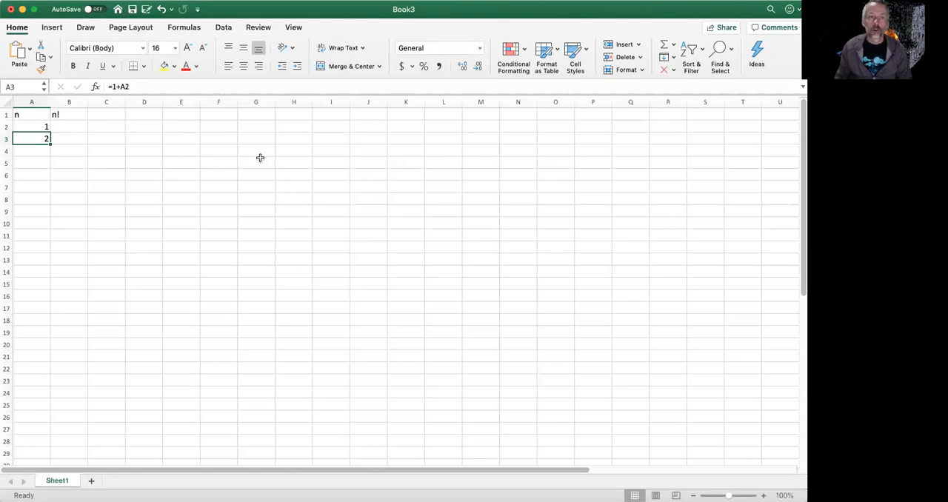
# - Copy the formula in A3 into cells A4 through A13 to continue the n series
pyautogui.press('cmd+c')
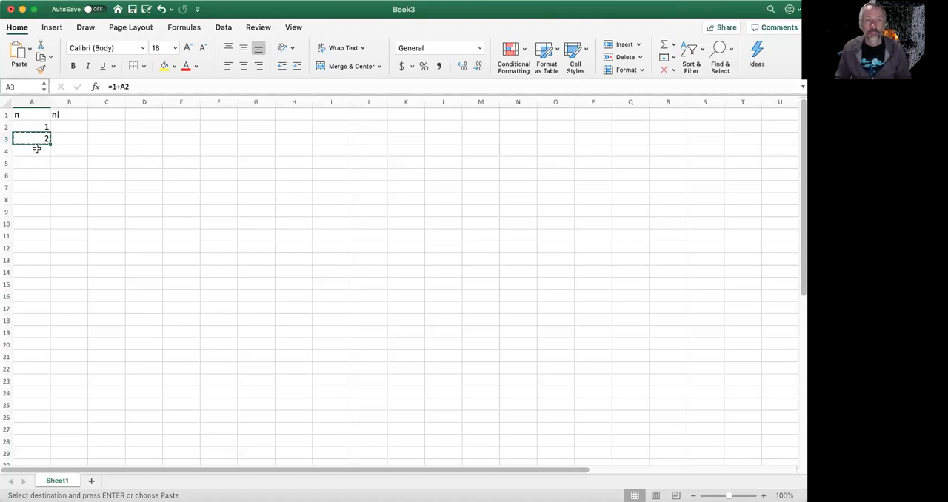
pyautogui.moveTo(36, 148); pyautogui.dragTo(33, 263)
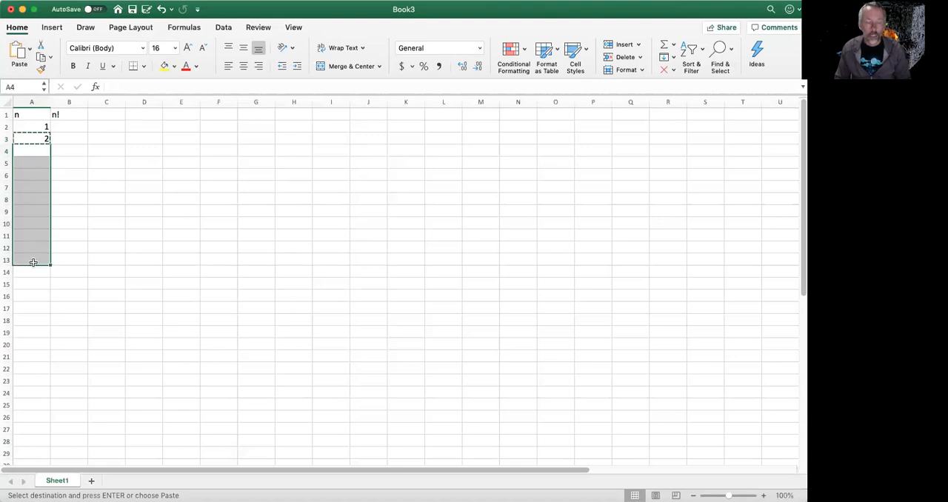
pyautogui.press('super+v')
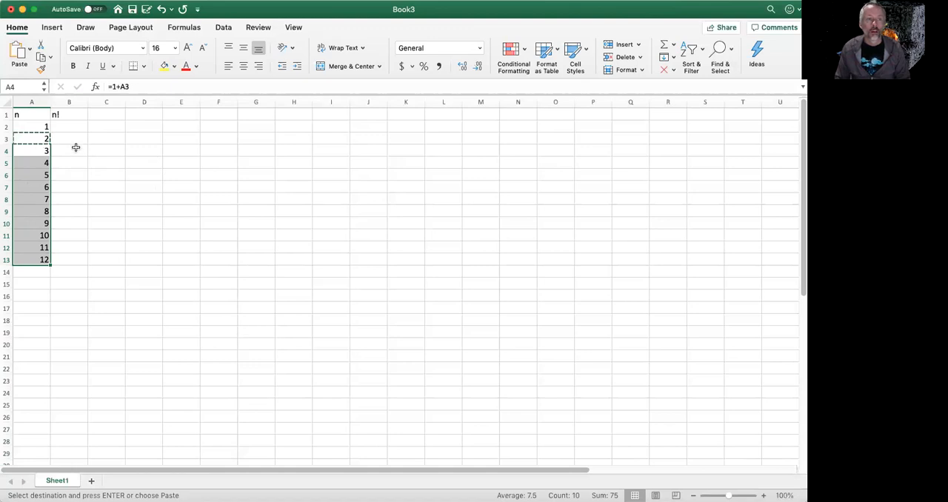
pyautogui.click(25, 137)
pyautogui.moveTo(26, 128); pyautogui.dragTo(23, 257)
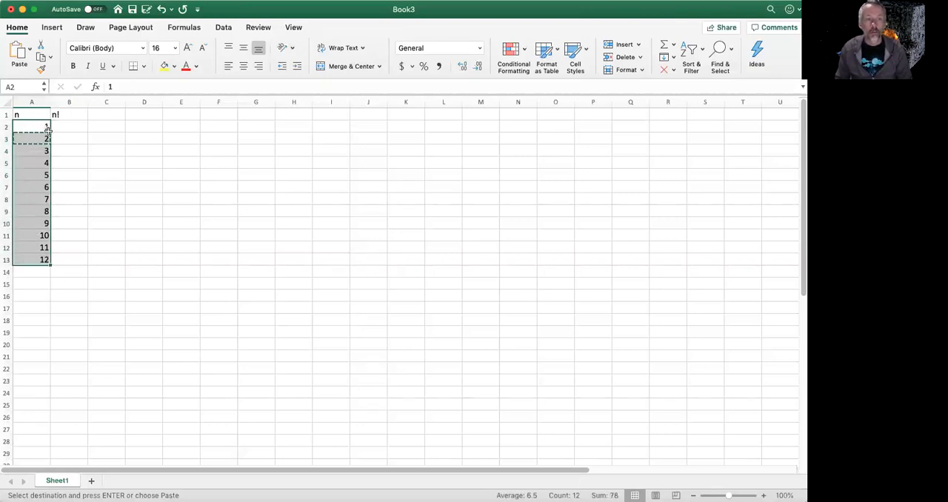
pyautogui.click(29, 256)
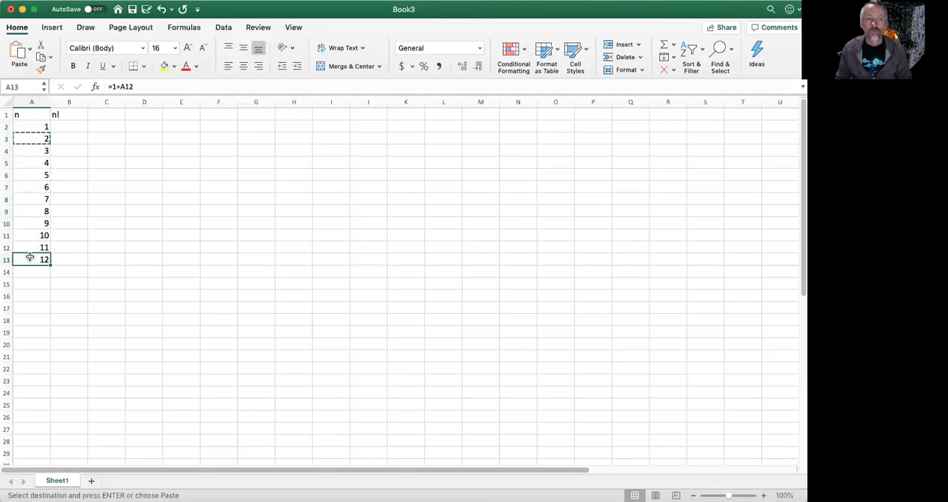
# - Try to start a FACT formula in cell B2, the first cell under n!
pyautogui.click(66, 124)
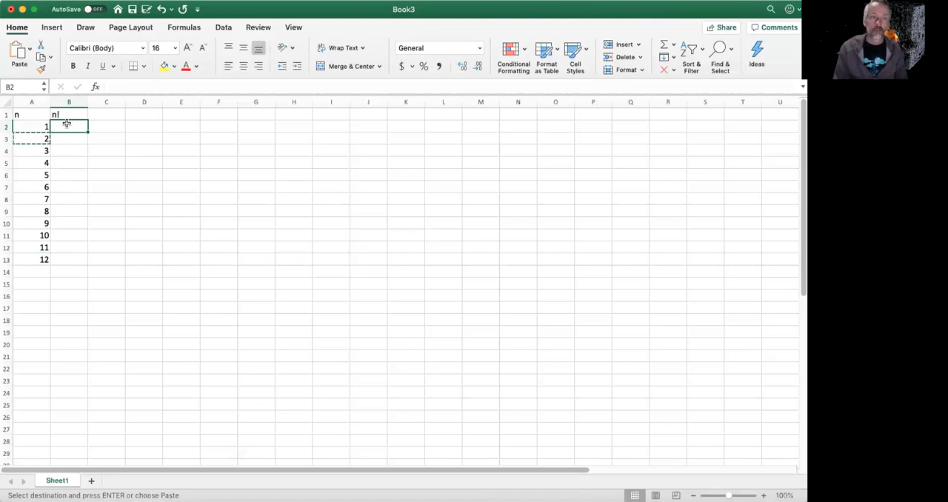
pyautogui.write('=')
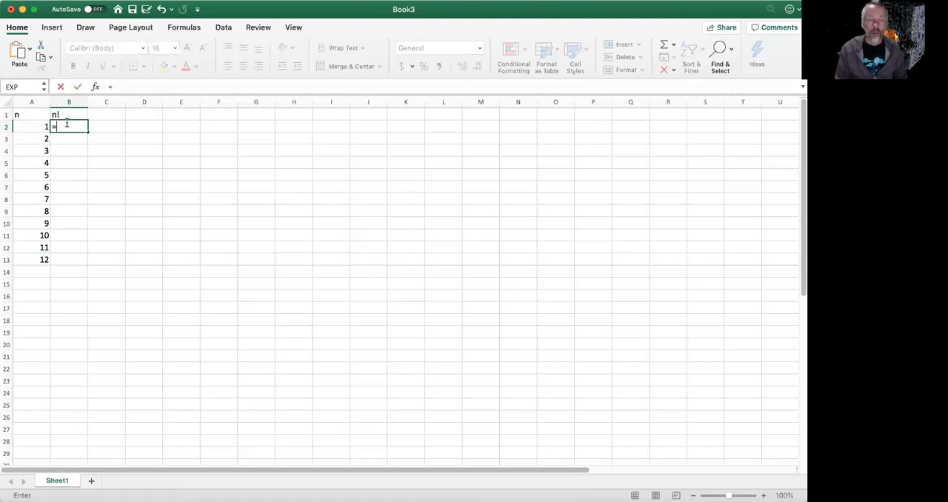
pyautogui.write('FAC')
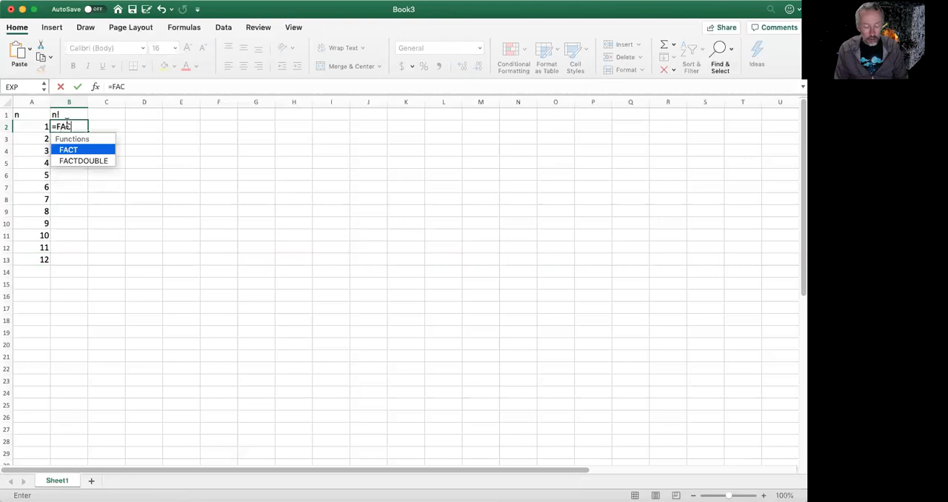
pyautogui.write('T')
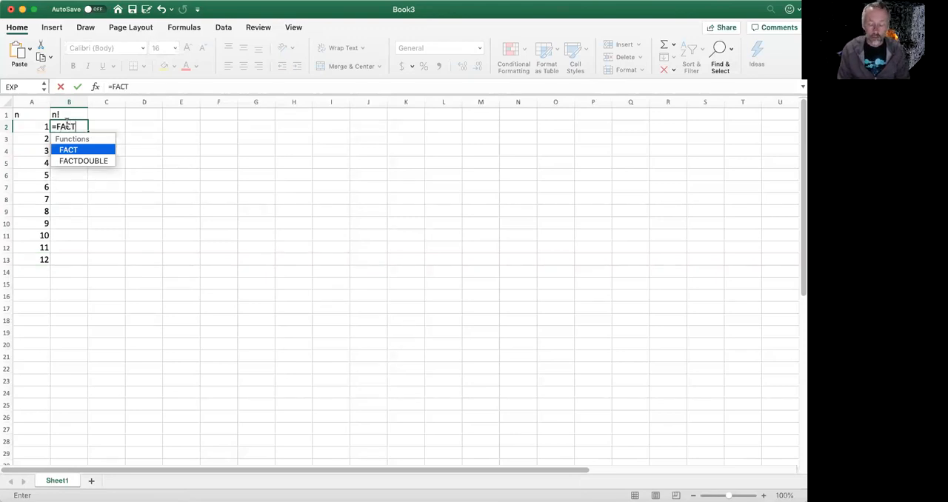
pyautogui.press('BackSpace')
pyautogui.press('BackSpace')
pyautogui.press('BackSpace')
pyautogui.press('BackSpace')
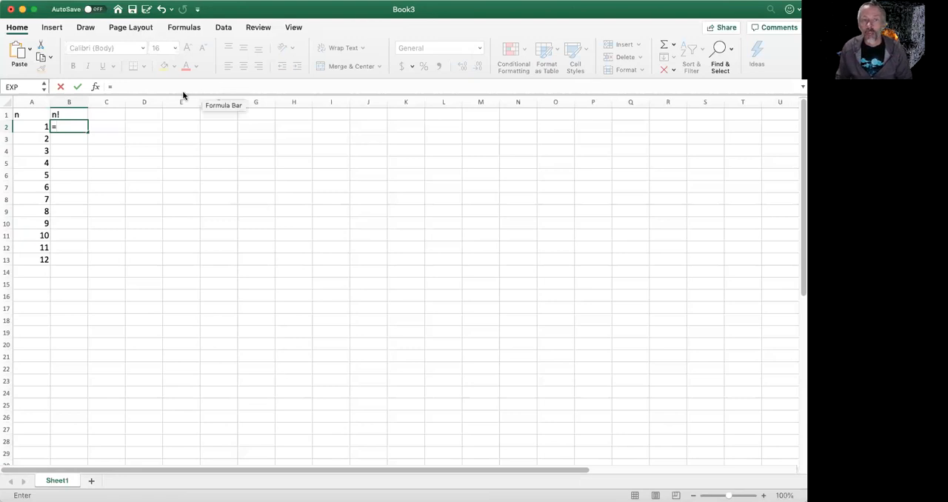
# - Search the Formula Builder for FAC and view the description and syntax of the FACT function
pyautogui.click(158, 86)
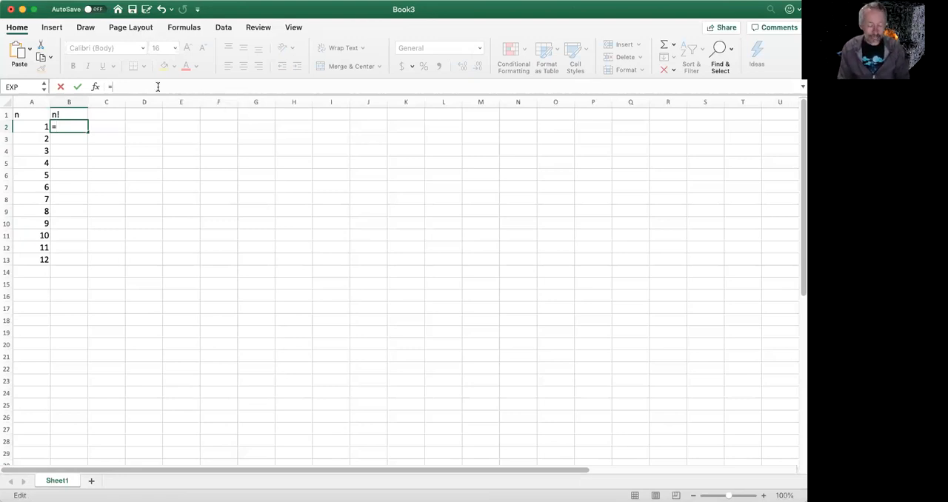
pyautogui.click(95, 86)
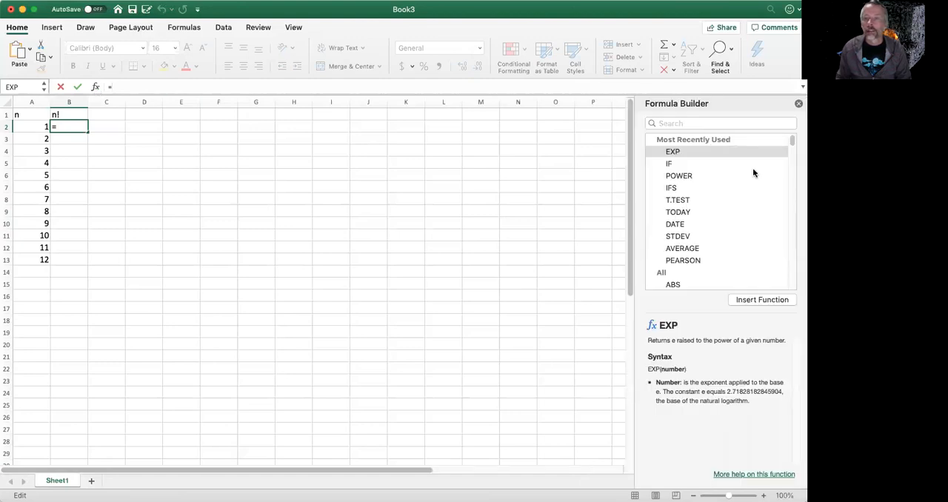
pyautogui.click(676, 123)
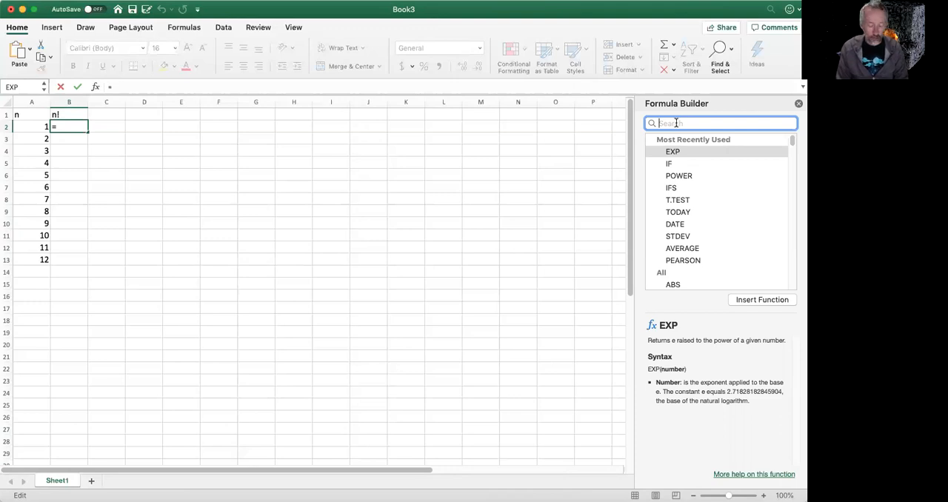
pyautogui.write('F')
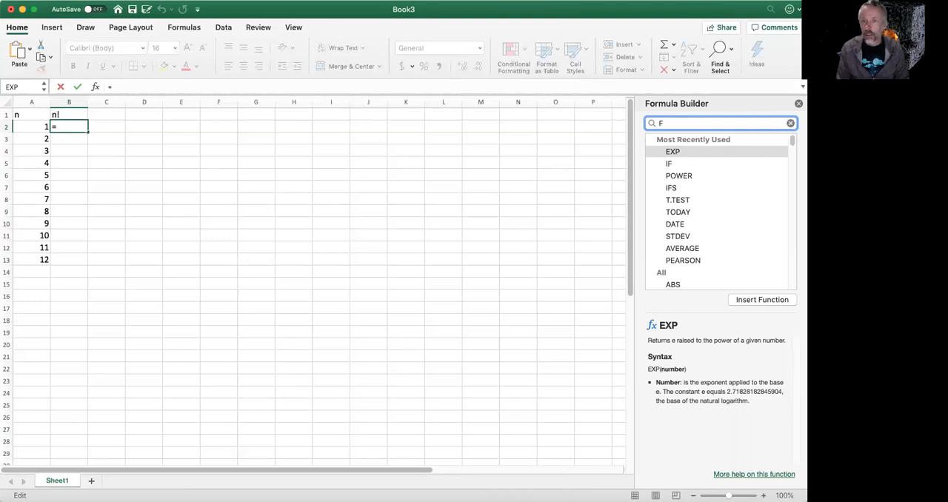
pyautogui.write('AC')
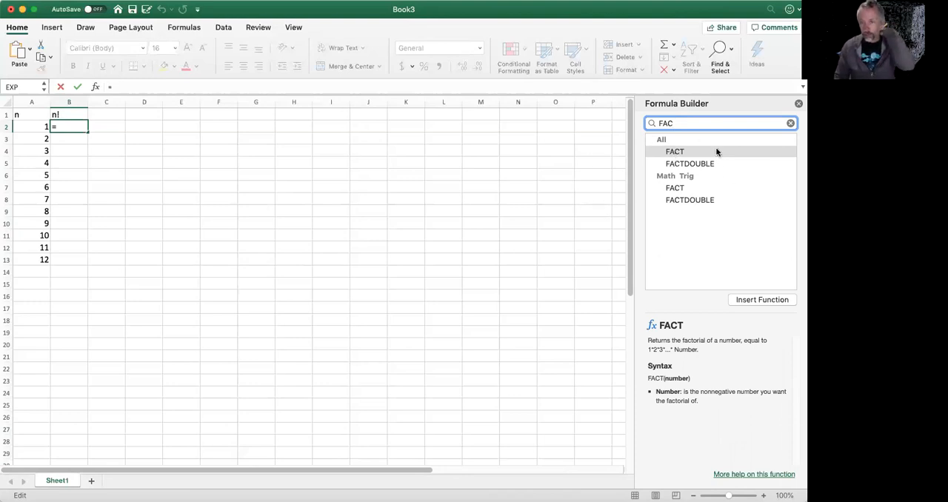
pyautogui.click(675, 153)
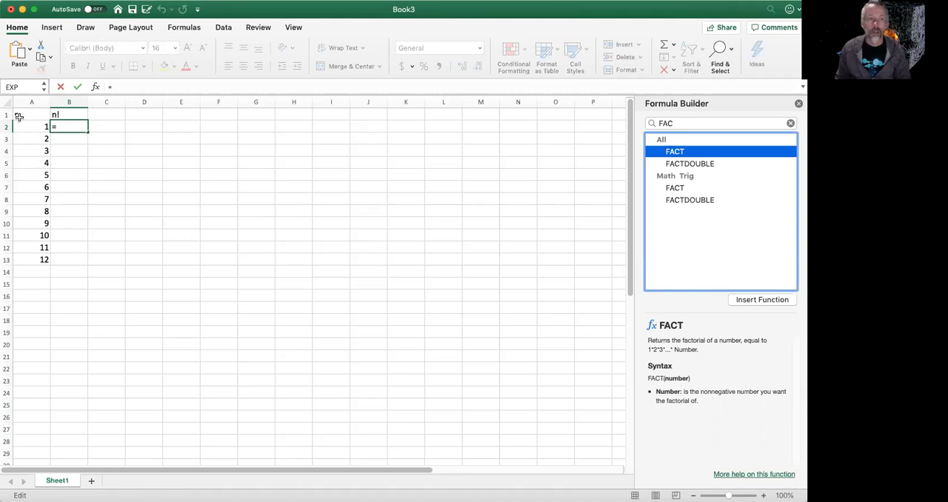
# - Enter the formula =FACT(A2) in cell B2 and close the Formula Builder
pyautogui.click(70, 128)
pyautogui.write('=')
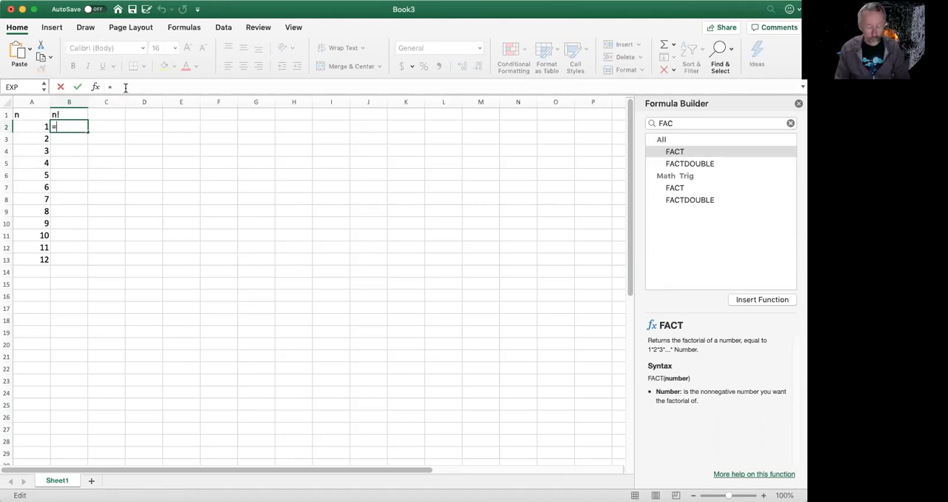
pyautogui.write('FACT(')
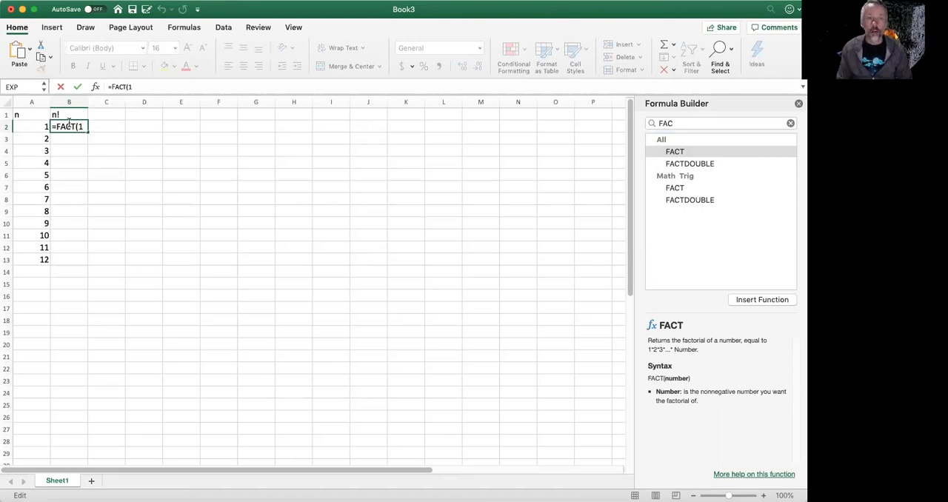
pyautogui.click(26, 128)
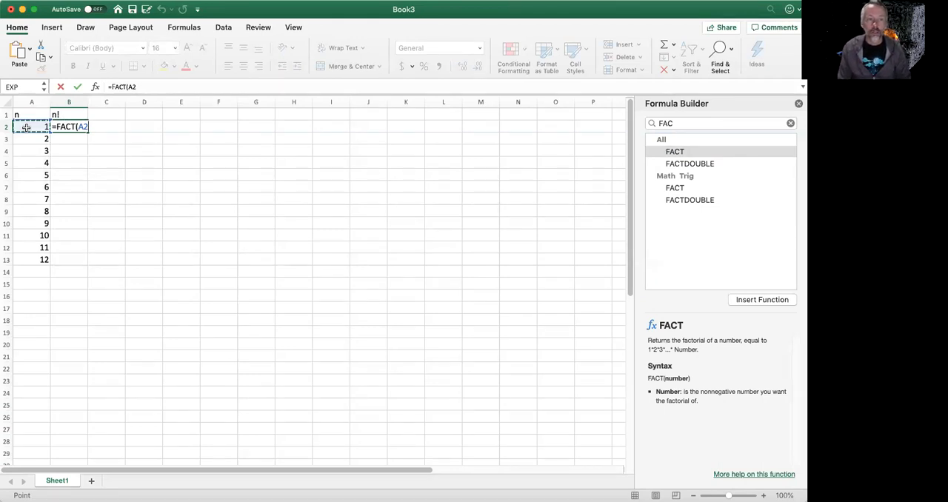
pyautogui.write(')')
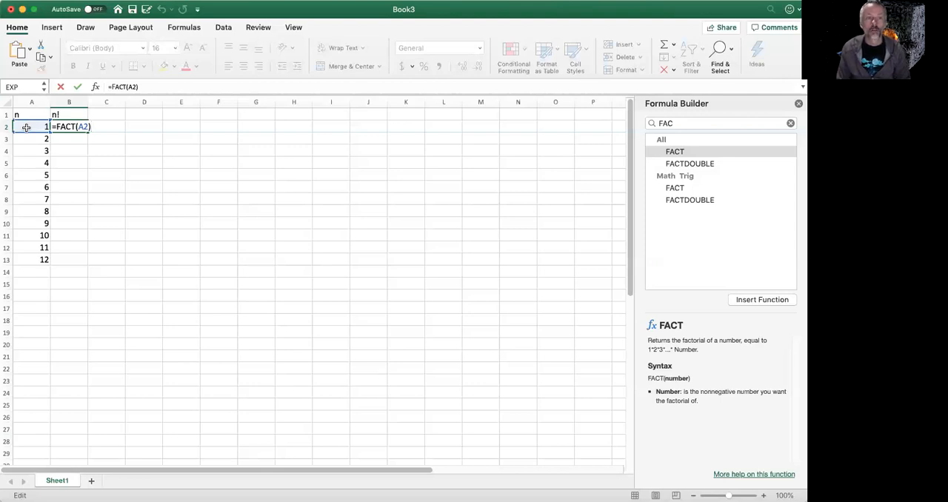
pyautogui.press('Return')
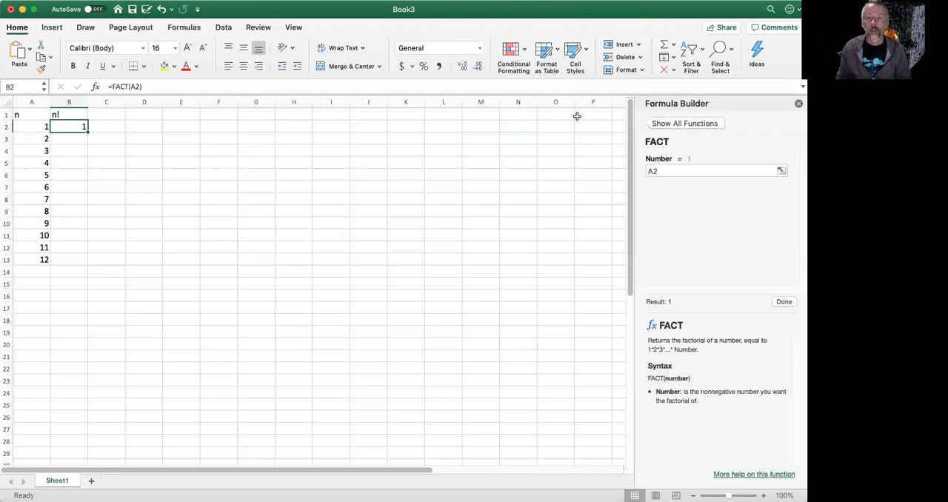
pyautogui.click(799, 103)
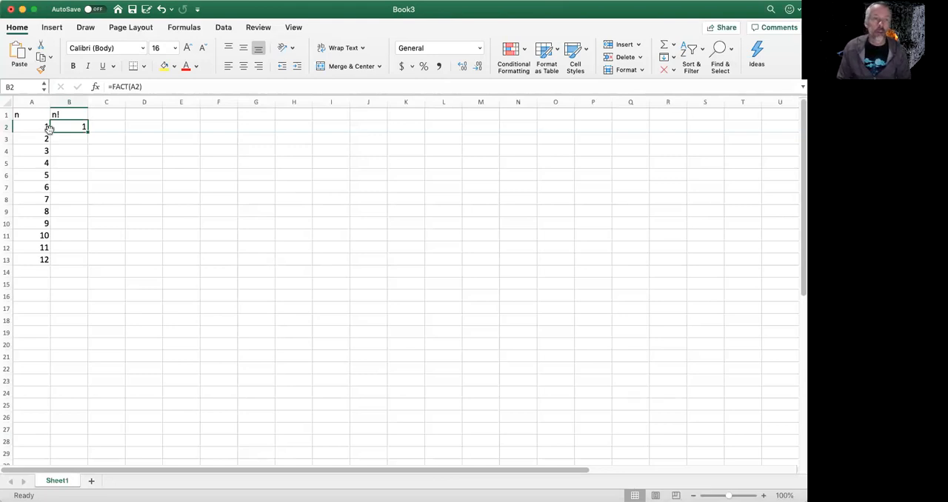
# - Copy the FACT formula from B2 into cells B3 through B13
pyautogui.press('super+c')
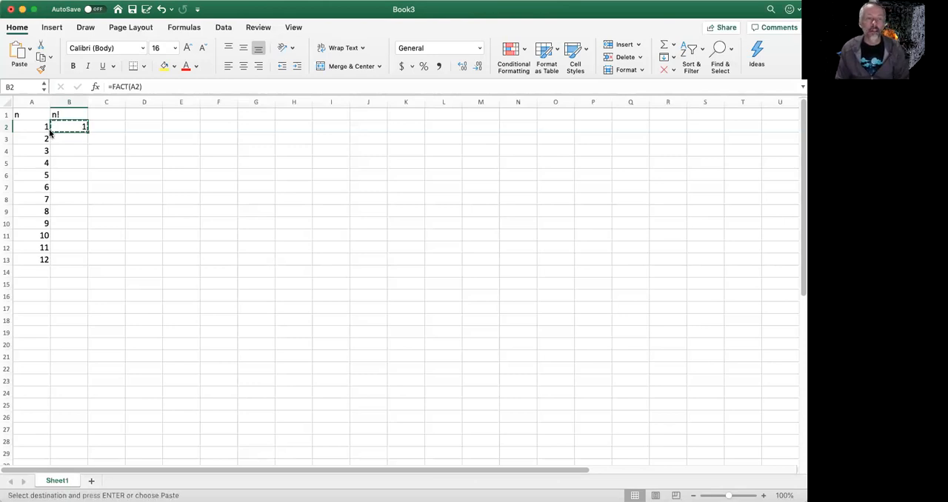
pyautogui.press('Down')
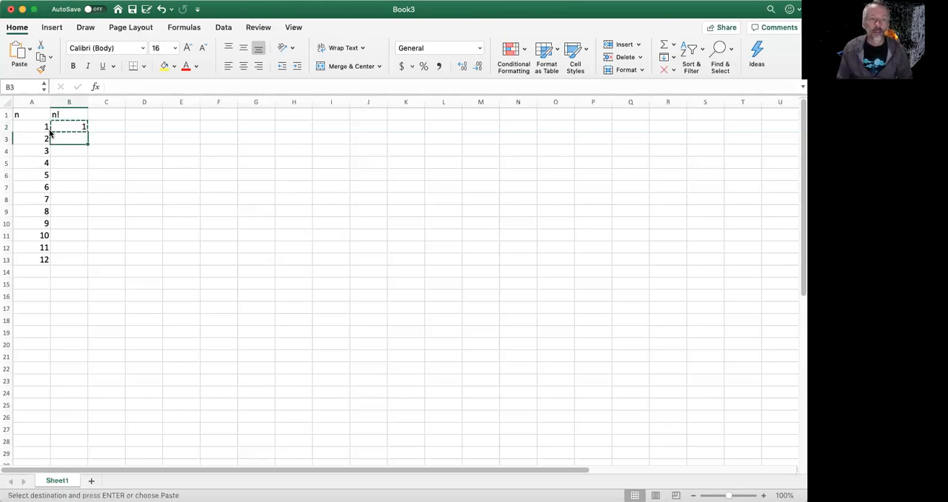
pyautogui.keyDown('shift'); pyautogui.click(67, 262); pyautogui.keyUp('shift')
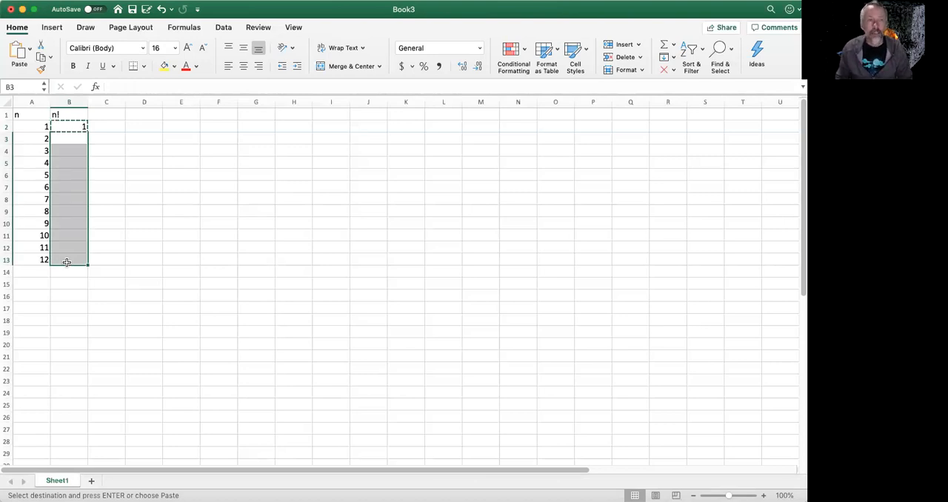
pyautogui.press('super+v')
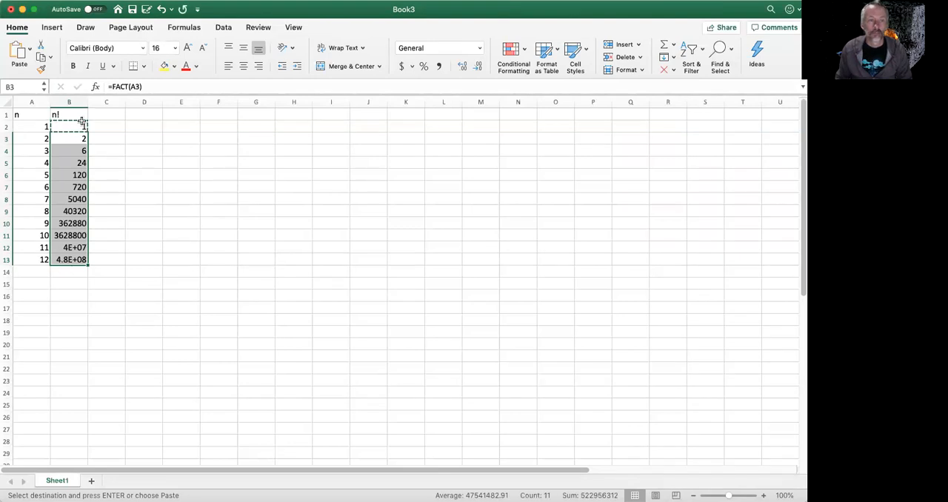
# - Check the FACT formulas down column B from B2 to B13 and compare the n and n! columns
pyautogui.click(76, 127)
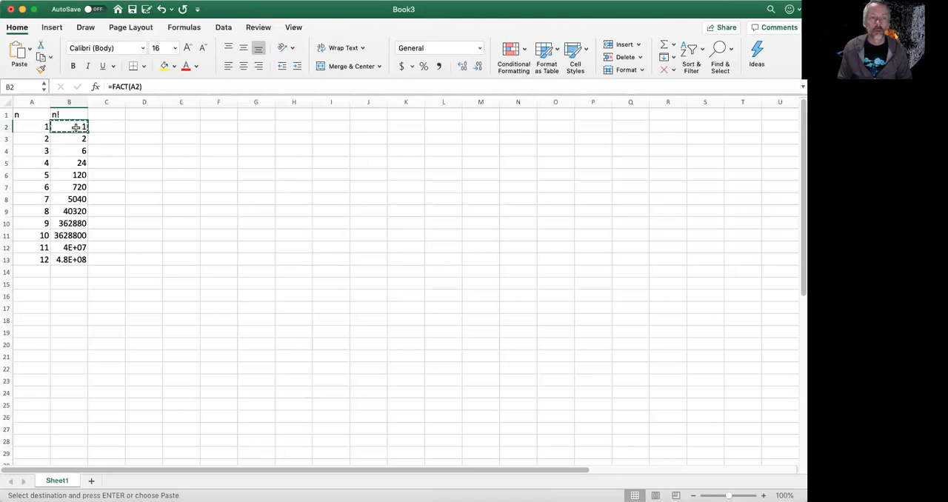
pyautogui.press('Down')
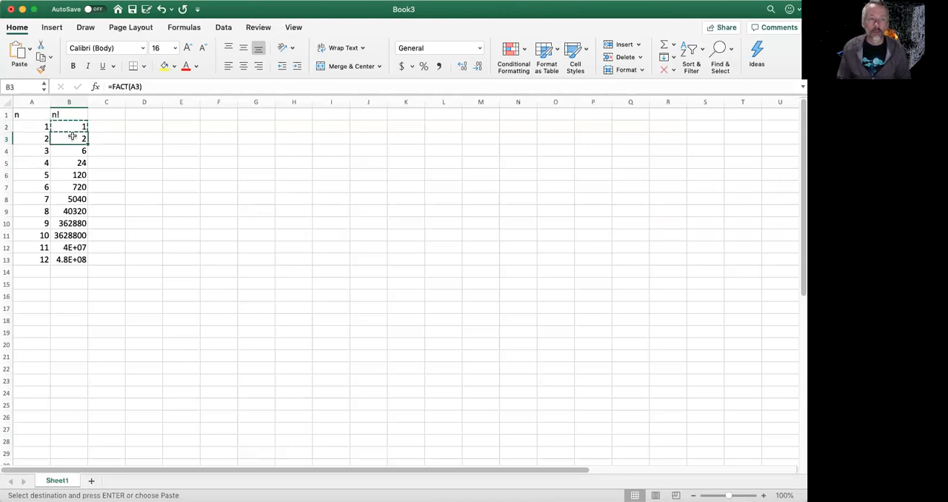
pyautogui.press('Down')
pyautogui.press('Down')
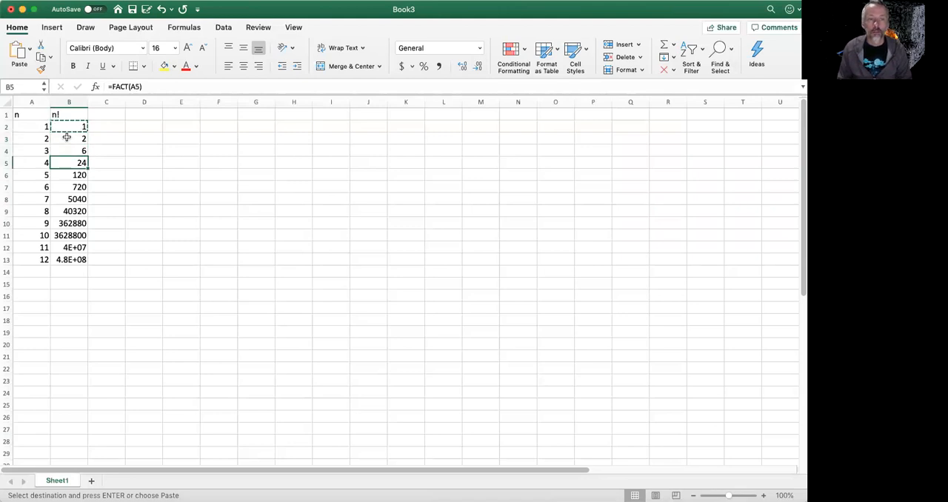
pyautogui.press('Up')
pyautogui.press('Up')
pyautogui.press('Up')
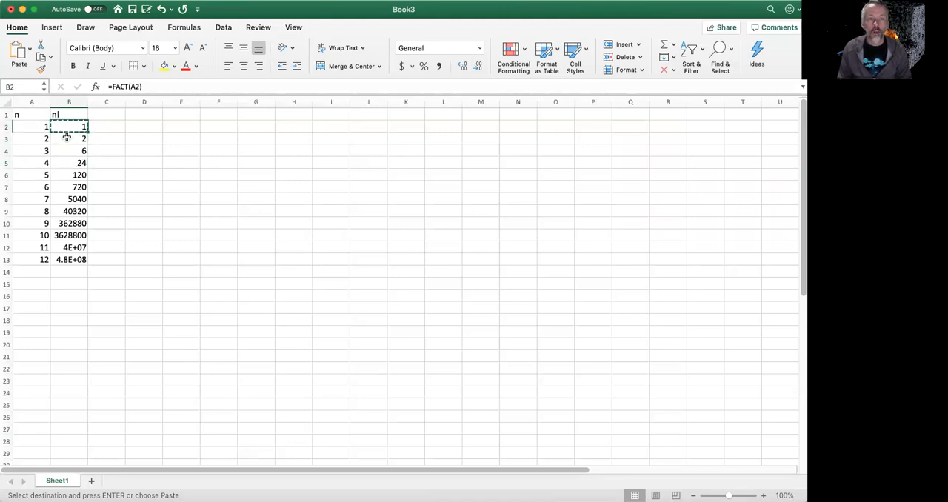
pyautogui.press('Down')
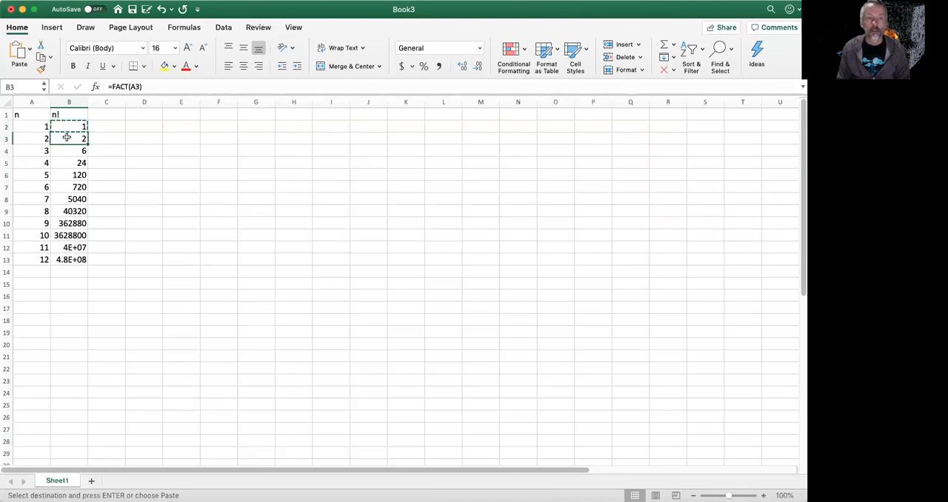
pyautogui.press('Down')
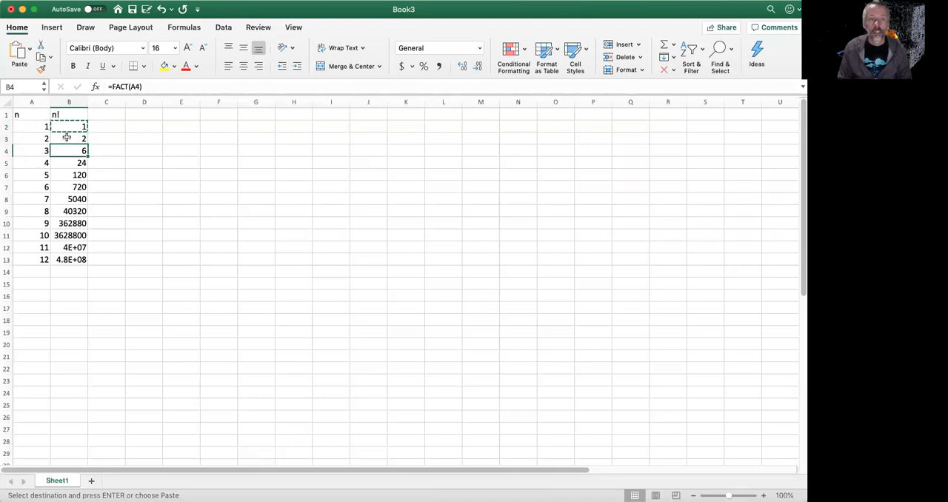
pyautogui.press('Down')
pyautogui.press('Down')
pyautogui.press('Down')
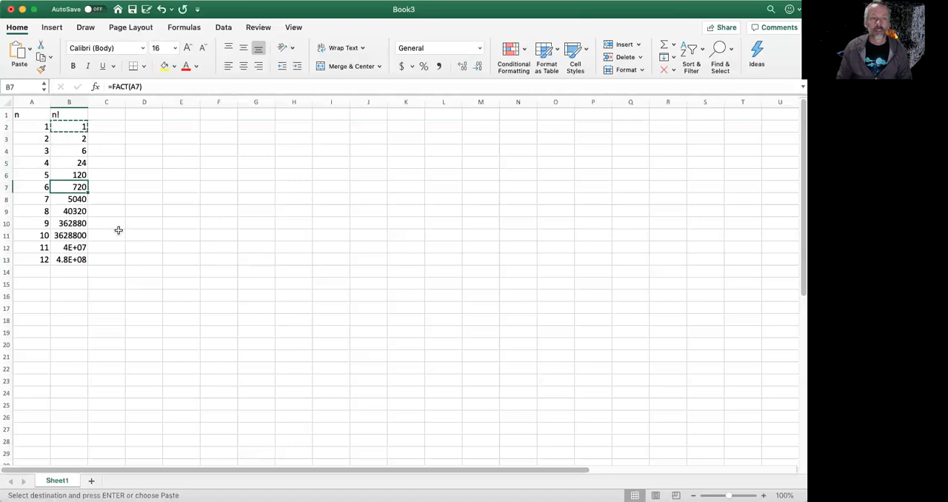
pyautogui.click(71, 258)
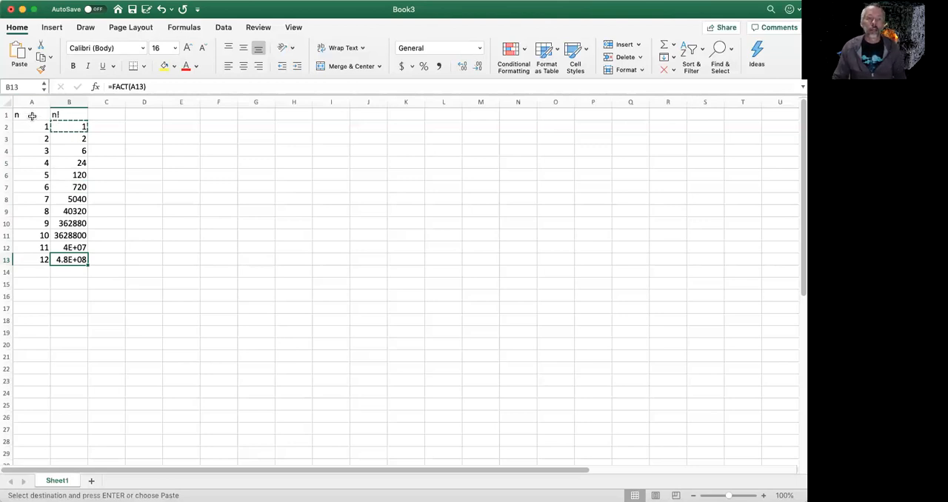
pyautogui.moveTo(28, 126); pyautogui.dragTo(38, 259)
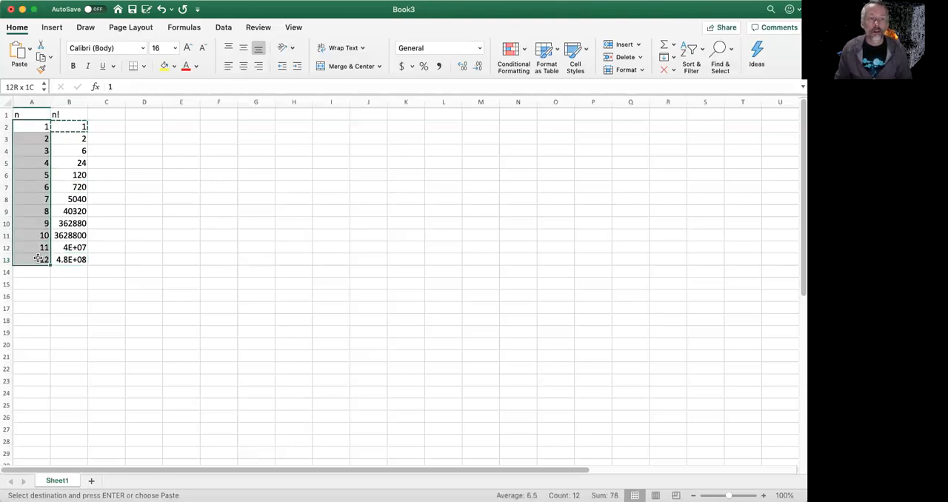
pyautogui.moveTo(66, 126); pyautogui.dragTo(73, 258)
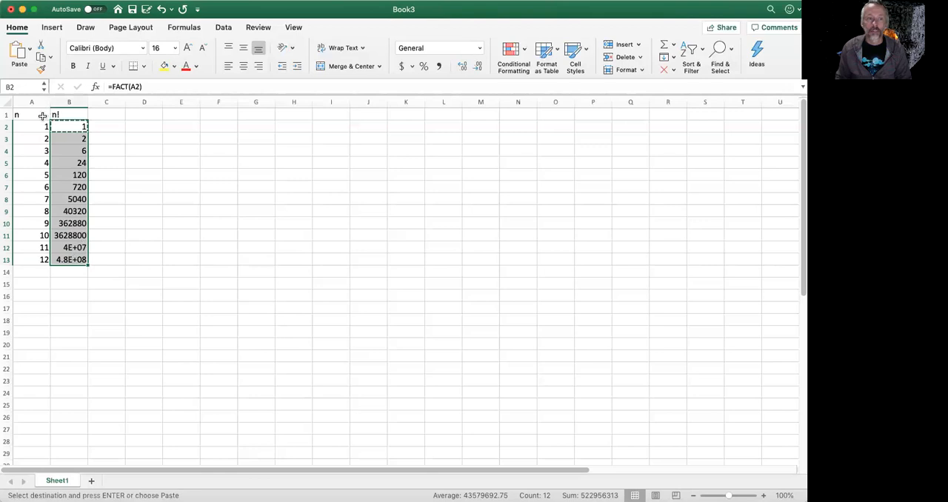
pyautogui.moveTo(42, 115); pyautogui.dragTo(42, 258)
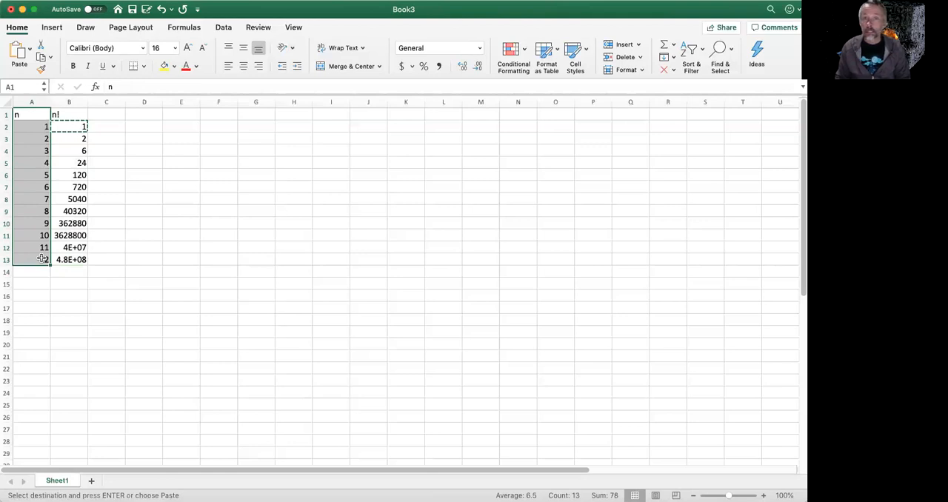
pyautogui.moveTo(75, 112); pyautogui.dragTo(72, 258)
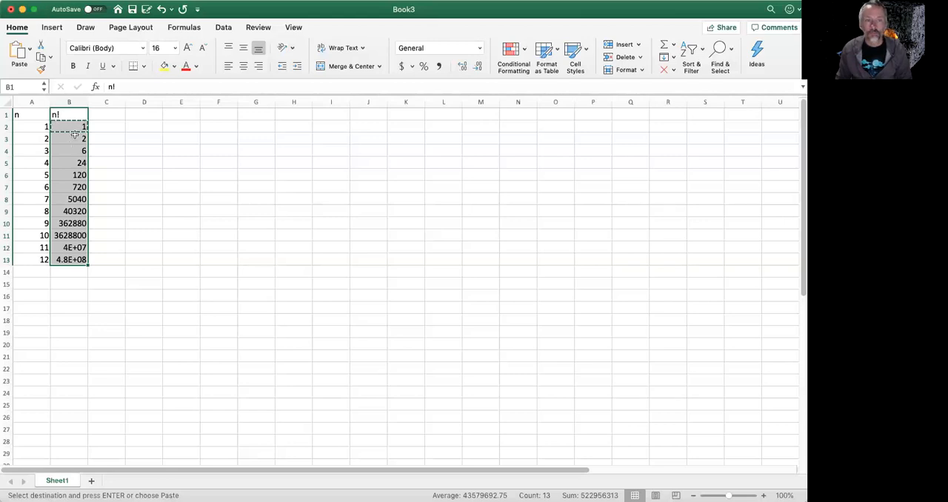
# - Insert a clustered column chart from the n and n! data in A1:B13, including the headers
pyautogui.click(27, 116)
pyautogui.moveTo(26, 116); pyautogui.dragTo(59, 259)
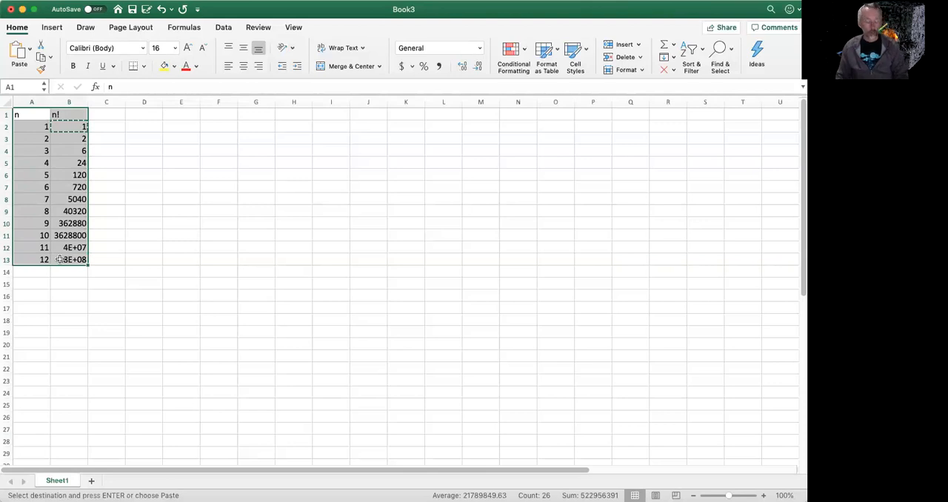
pyautogui.moveTo(32, 113); pyautogui.dragTo(71, 260)
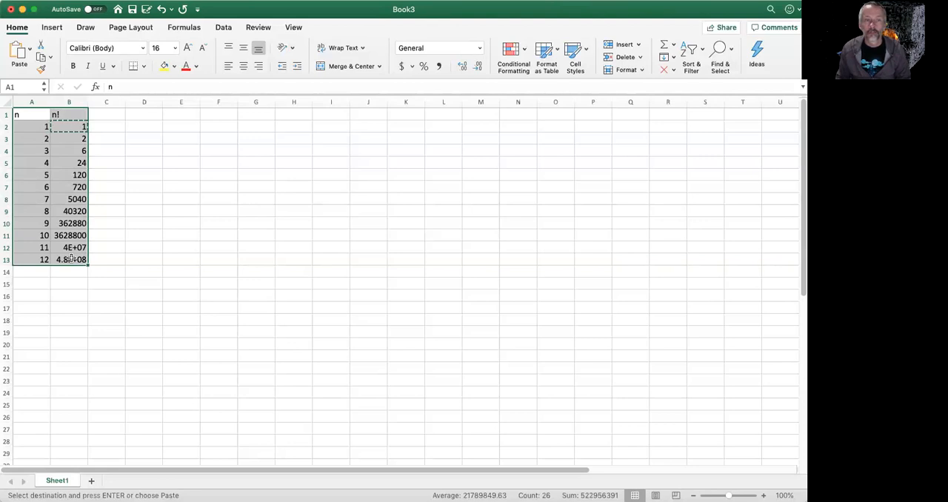
pyautogui.click(54, 27)
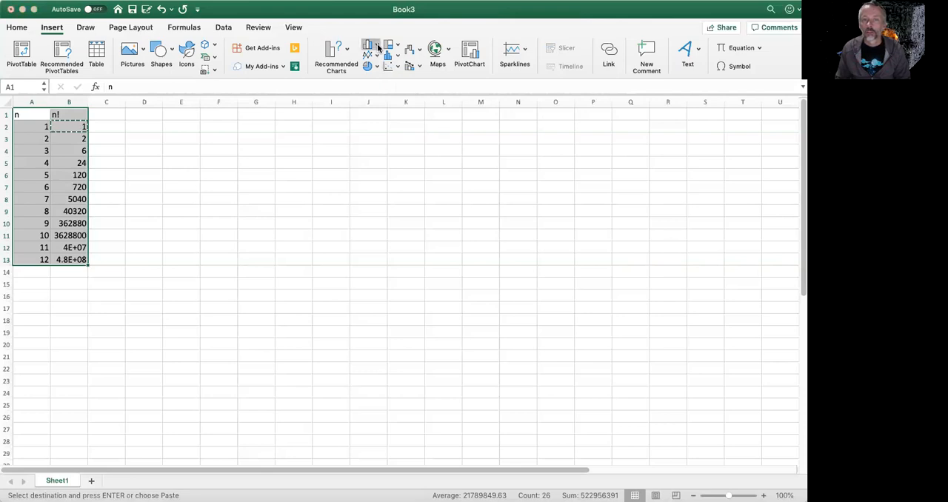
pyautogui.click(384, 86)
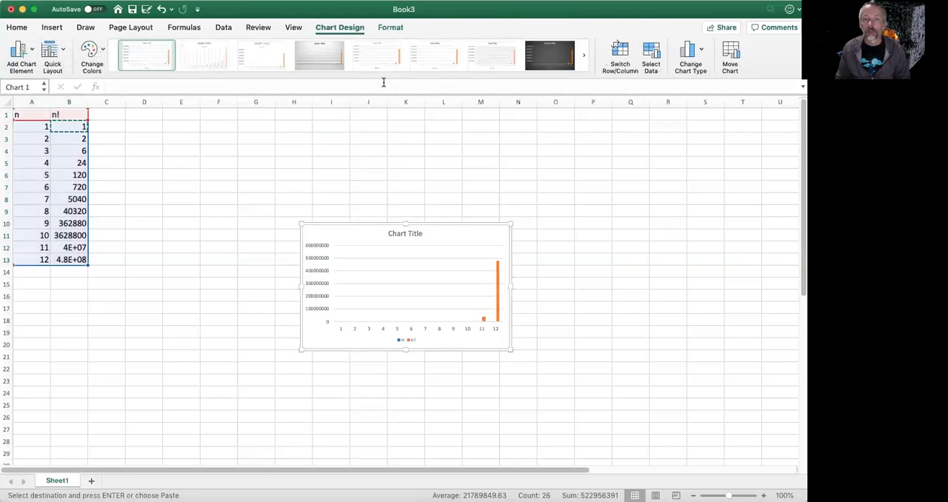
# - Place the chart beside the table, enlarged to span about columns D to O and rows 2 to 27, and delete its title
pyautogui.moveTo(350, 220); pyautogui.dragTo(202, 120)
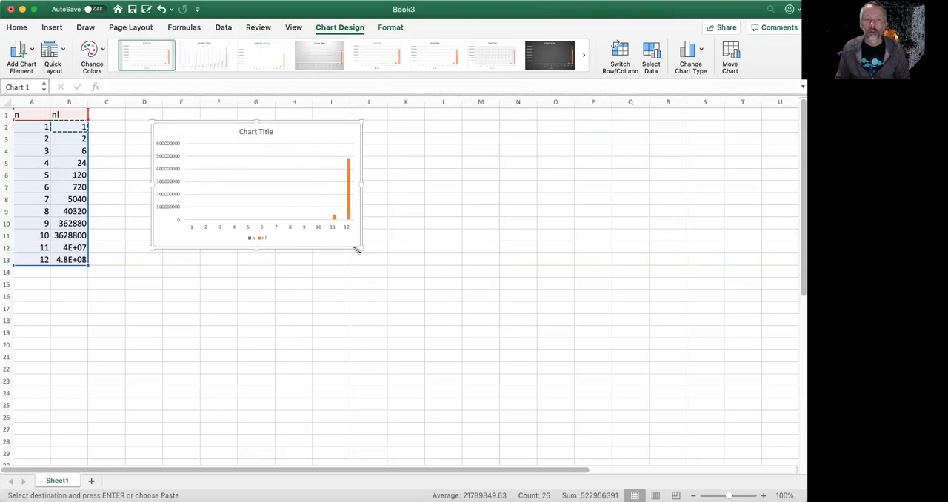
pyautogui.moveTo(360, 248); pyautogui.dragTo(557, 443)
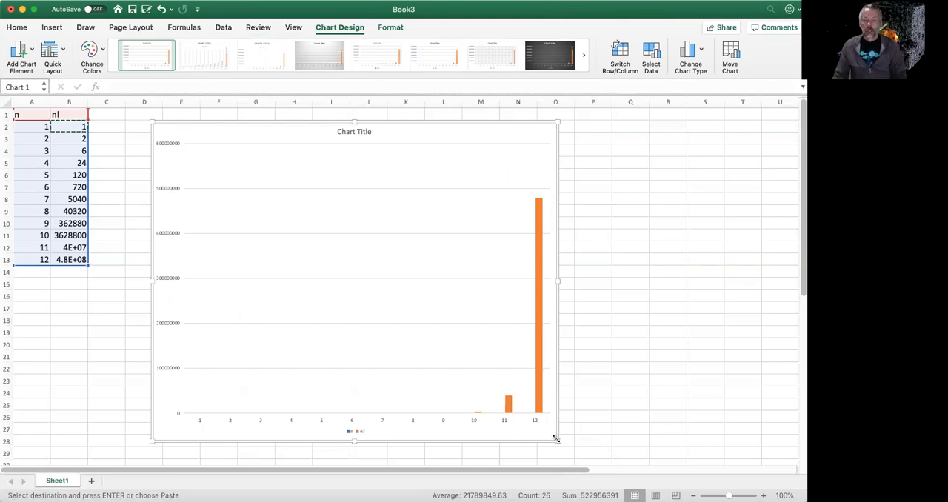
pyautogui.click(346, 134)
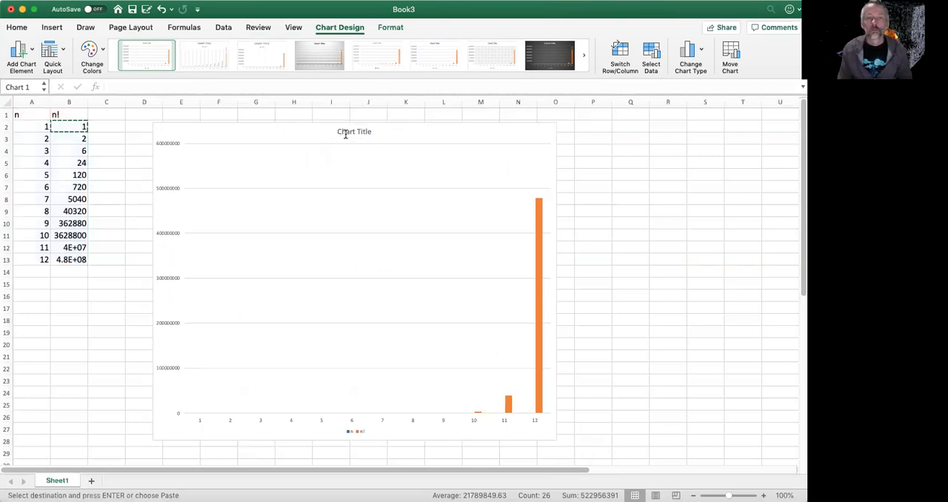
pyautogui.press('Delete')
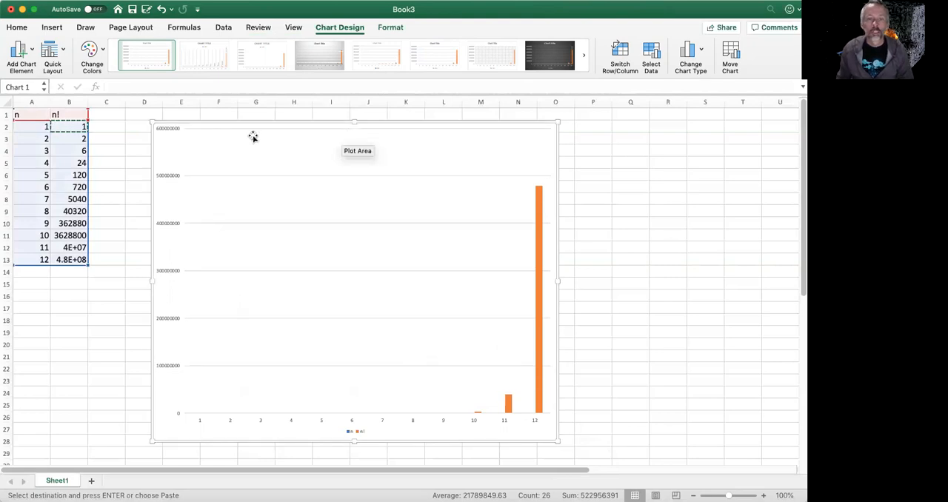
# - Set the chart legend's position to Right through its formatting options
pyautogui.click(358, 435)
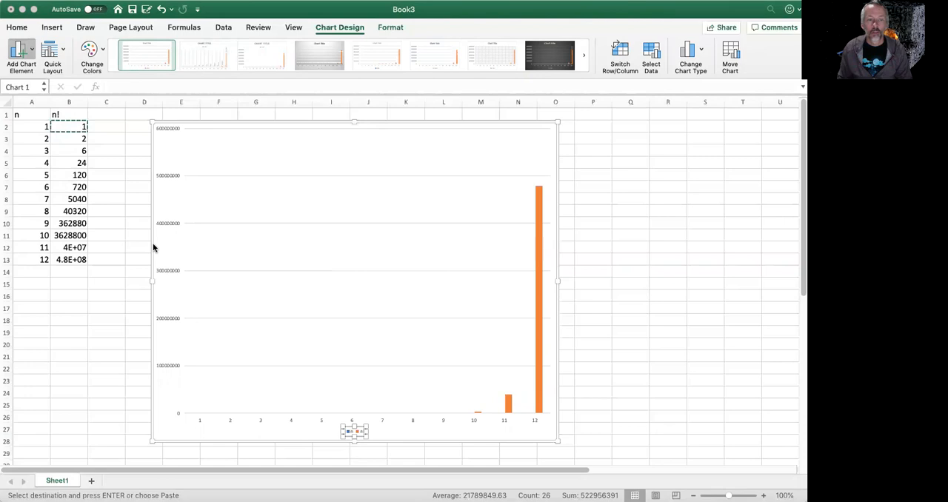
pyautogui.click(156, 280)
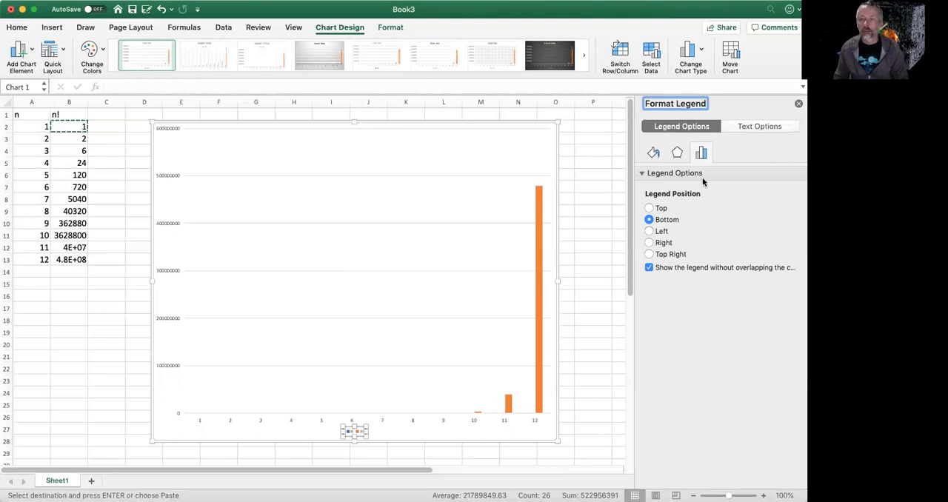
pyautogui.click(649, 243)
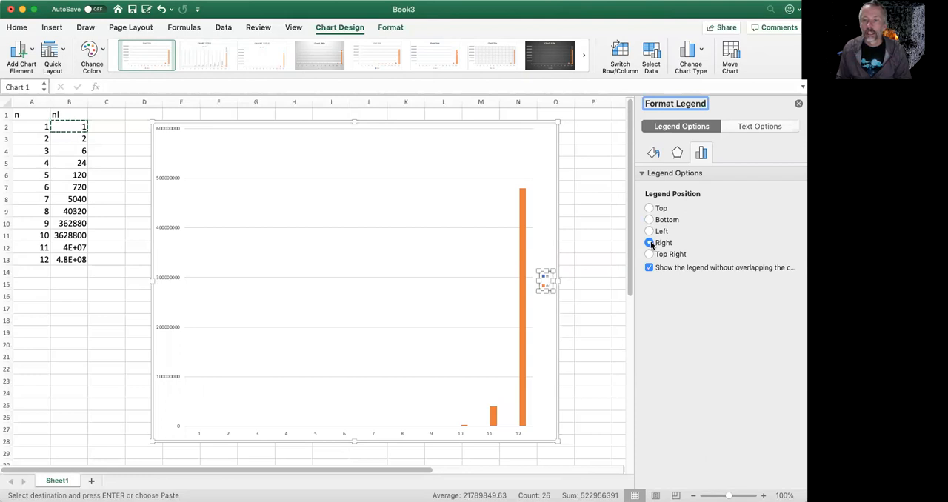
# - Look through the legend's text formatting options, including text fill and text effects, then close the formatting options
pyautogui.click(756, 127)
pyautogui.click(701, 128)
pyautogui.click(733, 126)
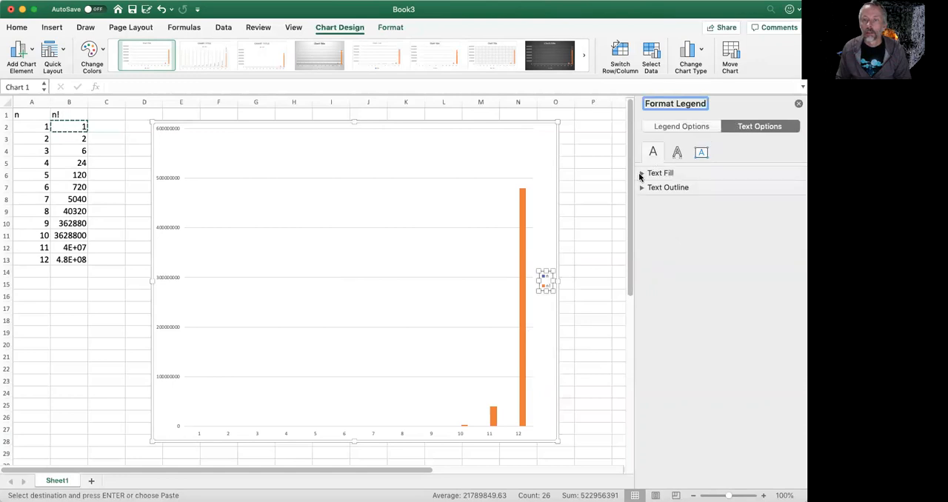
pyautogui.click(642, 174)
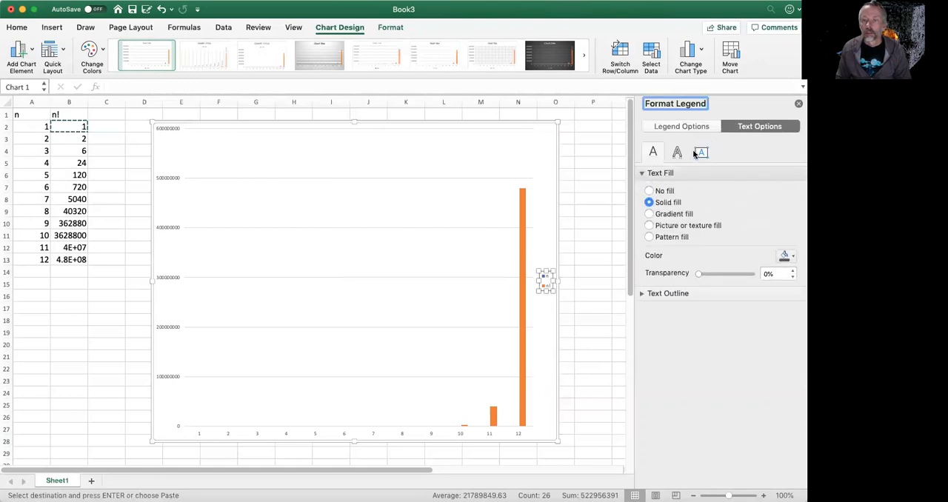
pyautogui.click(698, 152)
pyautogui.click(678, 151)
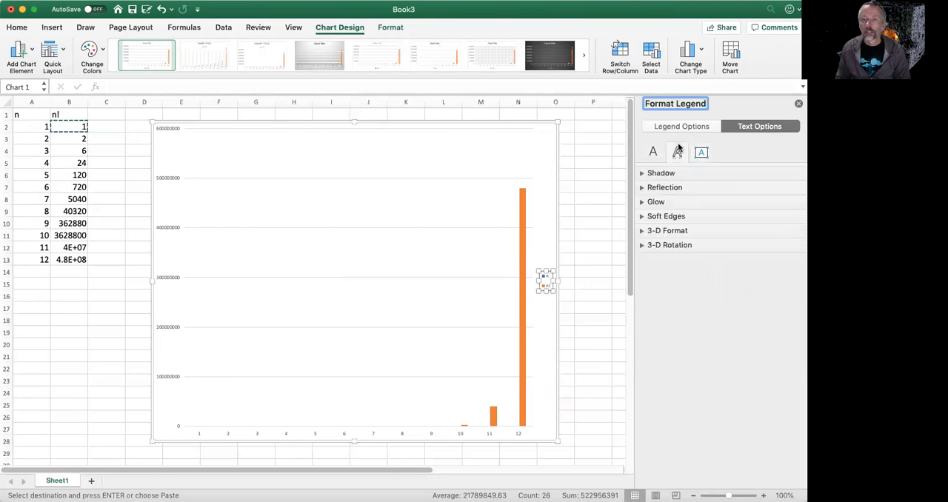
pyautogui.click(798, 103)
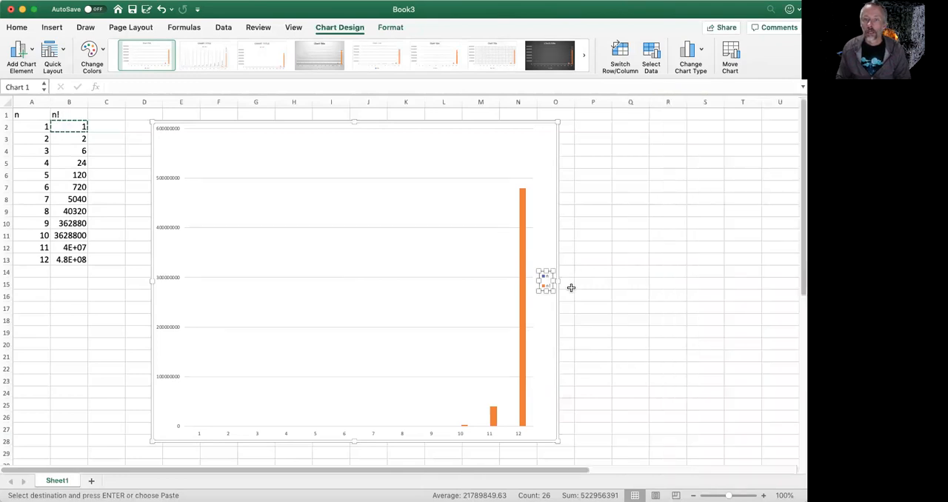
# - Widen the chart legend slightly and set its font size to 18
pyautogui.moveTo(537, 280); pyautogui.dragTo(531, 280)
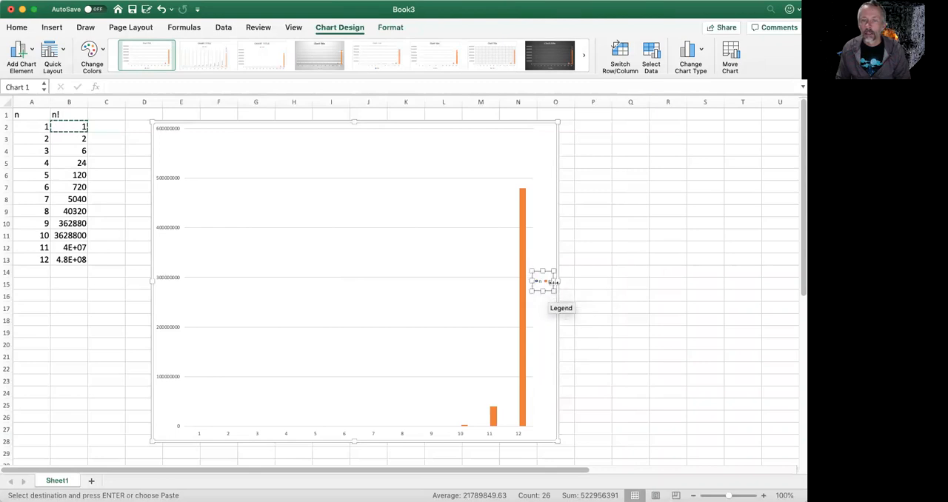
pyautogui.click(16, 28)
pyautogui.click(175, 48)
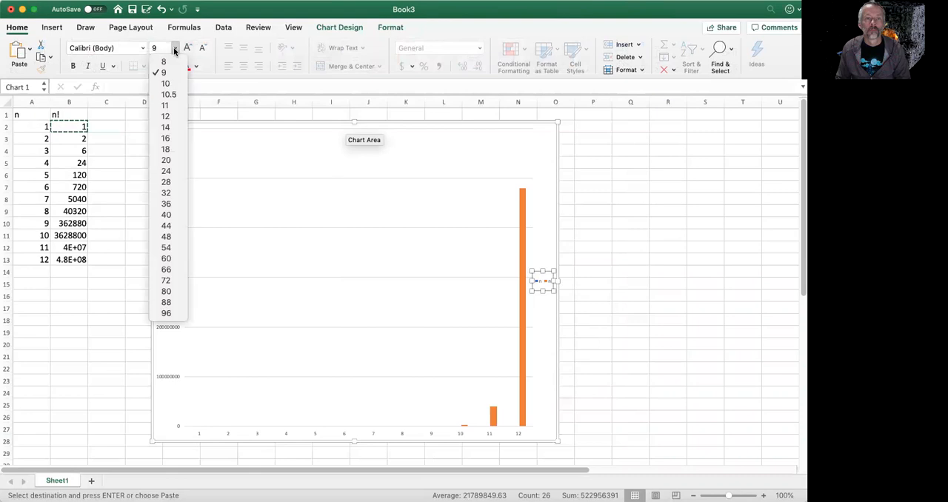
pyautogui.click(170, 149)
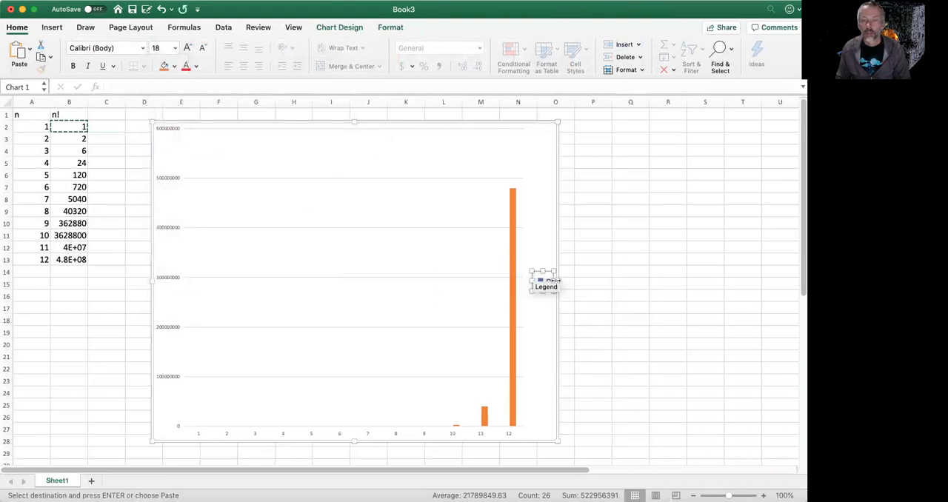
# - Try to widen the legend beside the plot so that both the n and n! entries fit
pyautogui.moveTo(558, 281); pyautogui.dragTo(599, 279)
pyautogui.moveTo(556, 282); pyautogui.dragTo(609, 280)
pyautogui.click(540, 281)
pyautogui.click(583, 322)
pyautogui.click(544, 281)
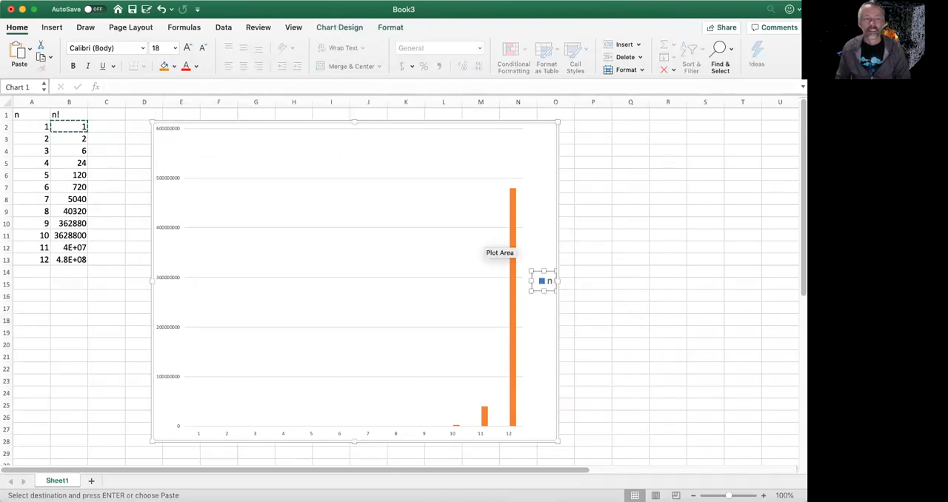
# - Reposition the chart legend at the bottom, below the horizontal axis, and deselect it
pyautogui.click(325, 30)
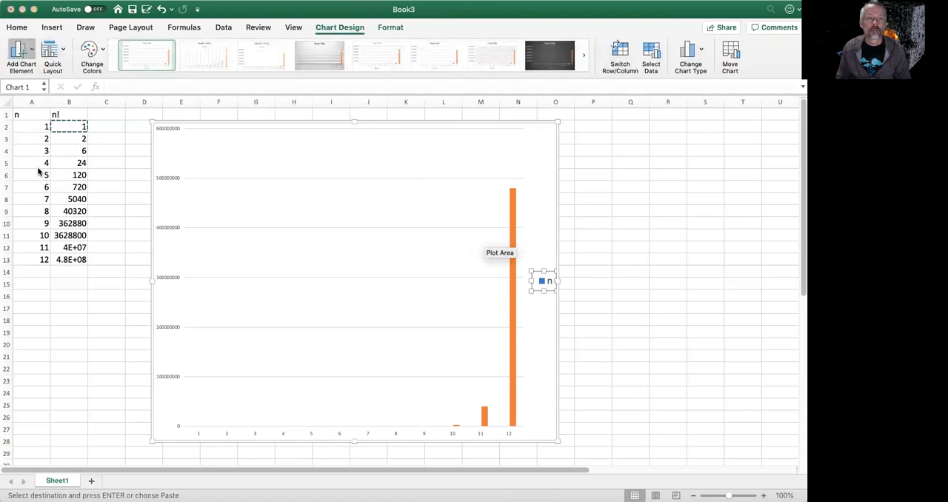
pyautogui.click(143, 244)
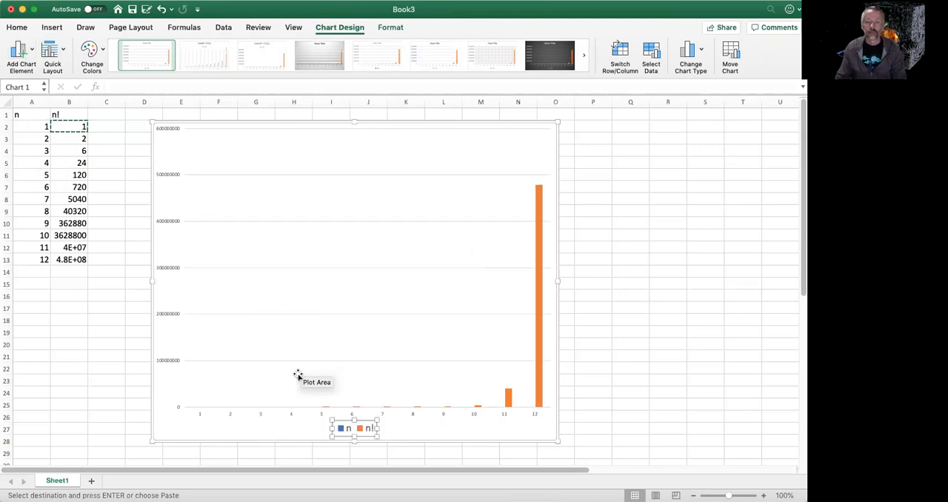
pyautogui.click(183, 425)
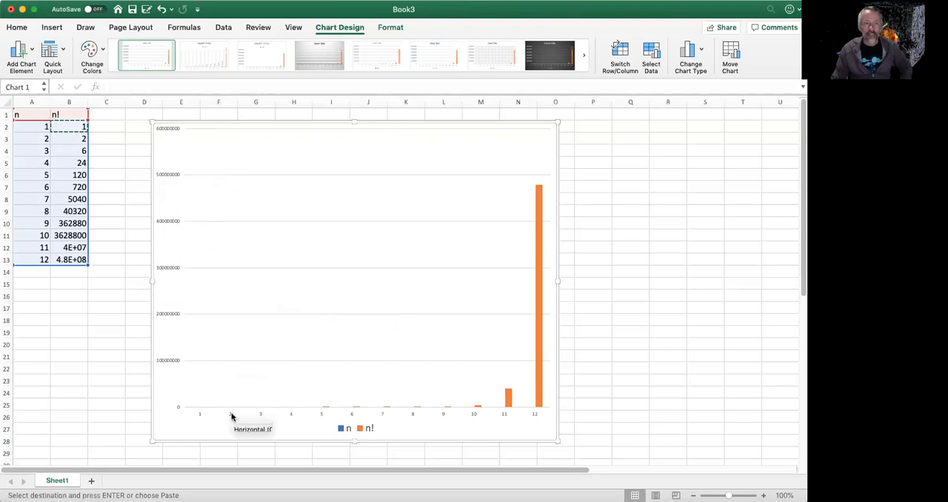
# - Format the chart's vertical value axis with a base 10 logarithmic scale, and close the axis formatting options
pyautogui.click(165, 177)
pyautogui.doubleClick(165, 176)
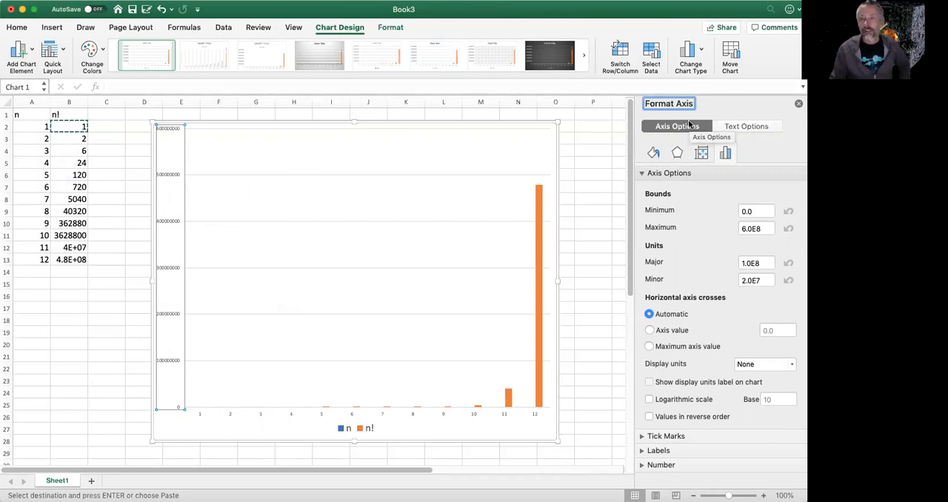
pyautogui.click(650, 401)
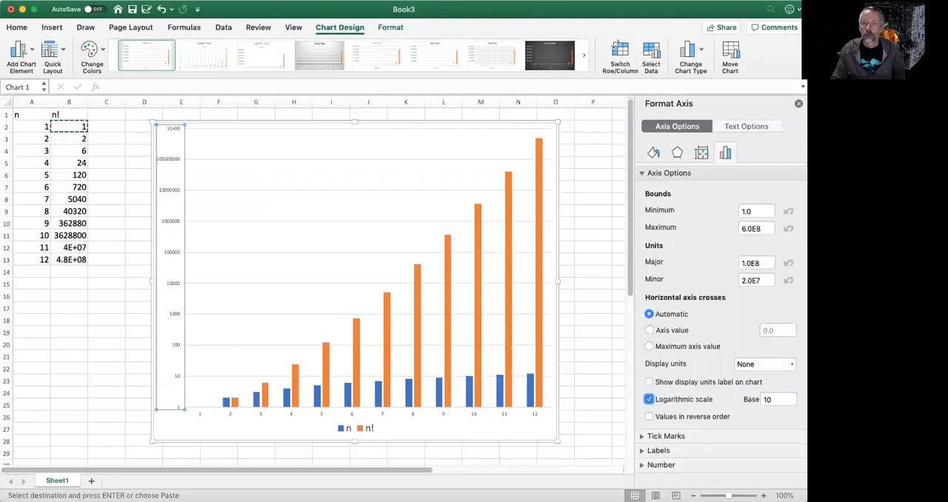
pyautogui.click(799, 102)
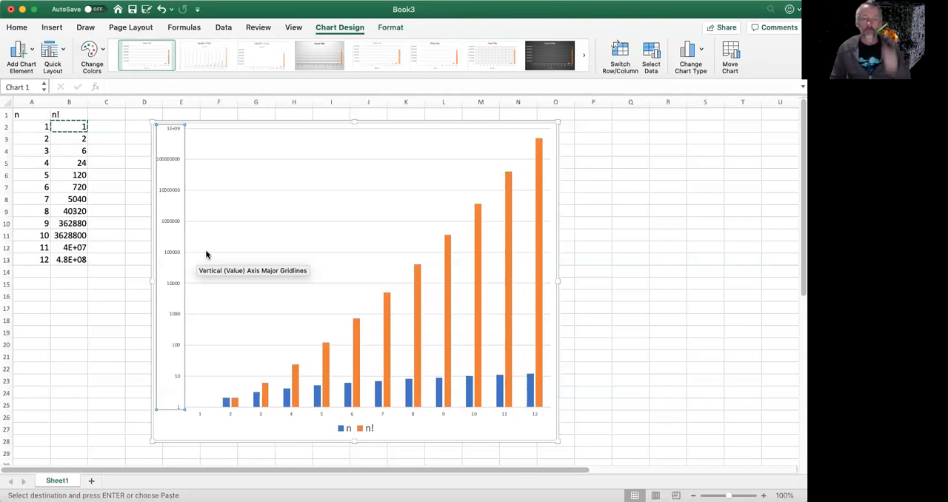
pyautogui.click(563, 200)
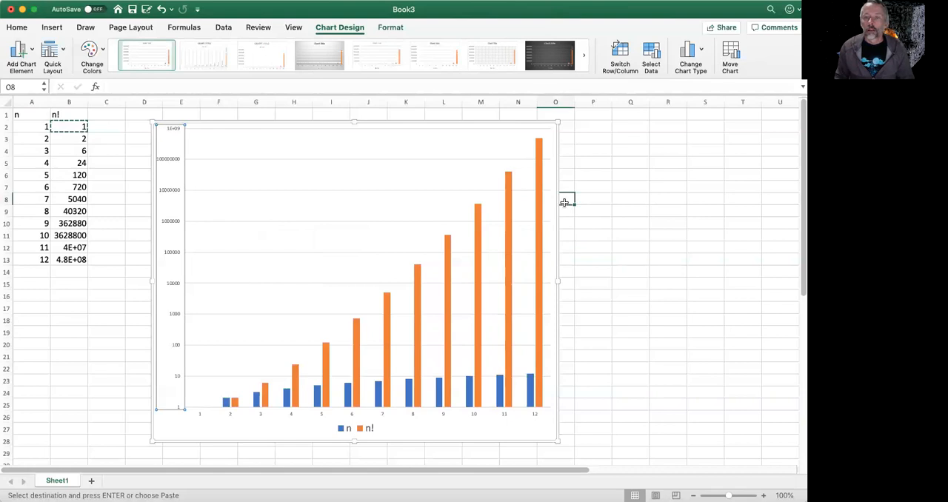
pyautogui.click(382, 123)
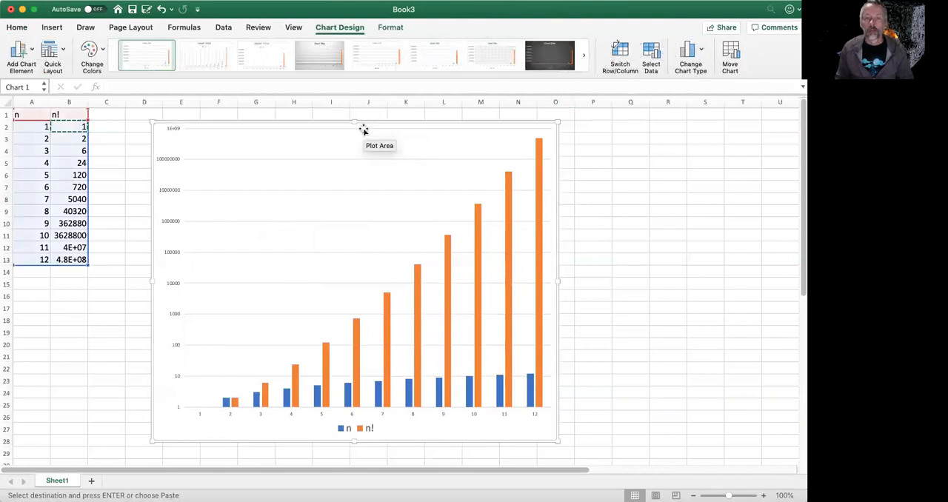